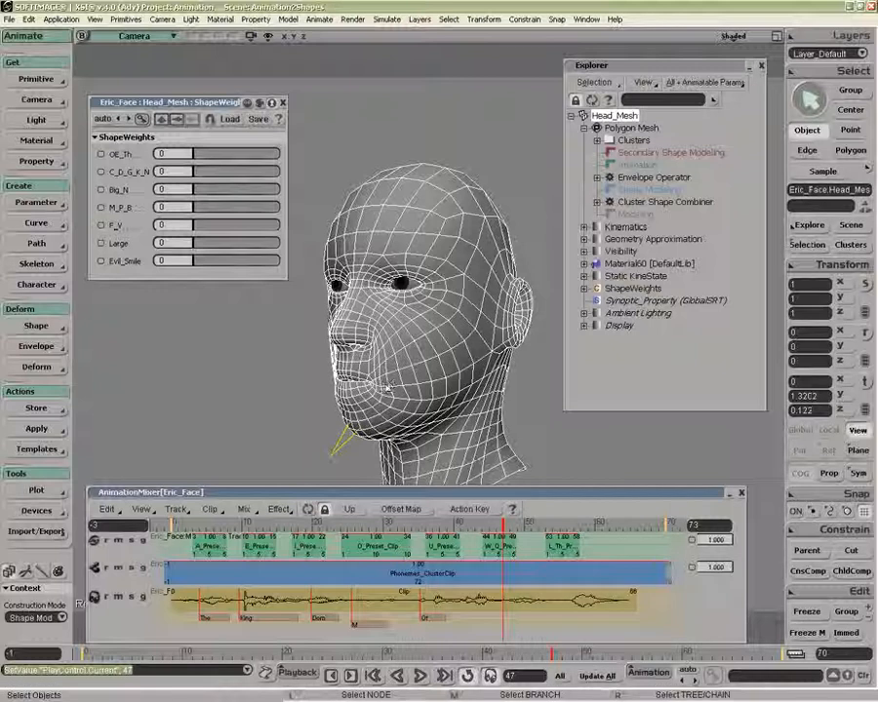
{"action": "left_click", "coordinate": [36, 490]}
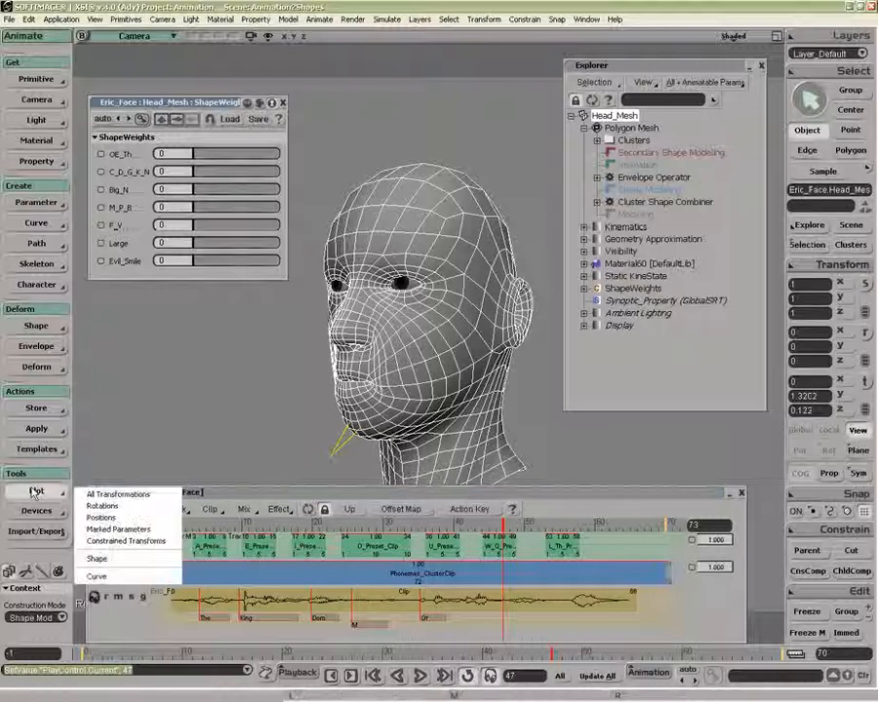
{"action": "left_click", "coordinate": [107, 560]}
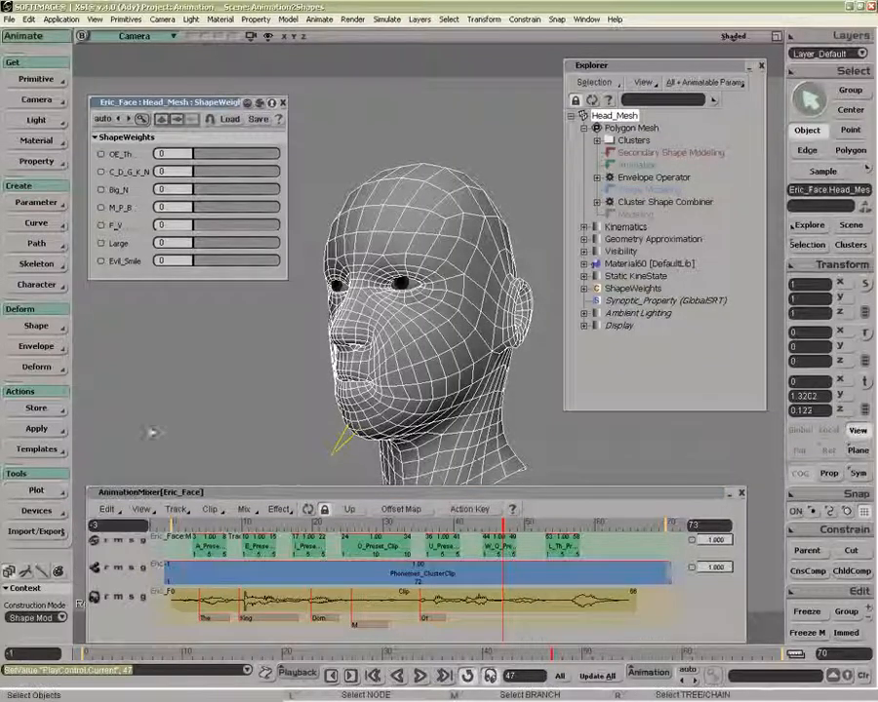
{"action": "left_click", "coordinate": [39, 325]}
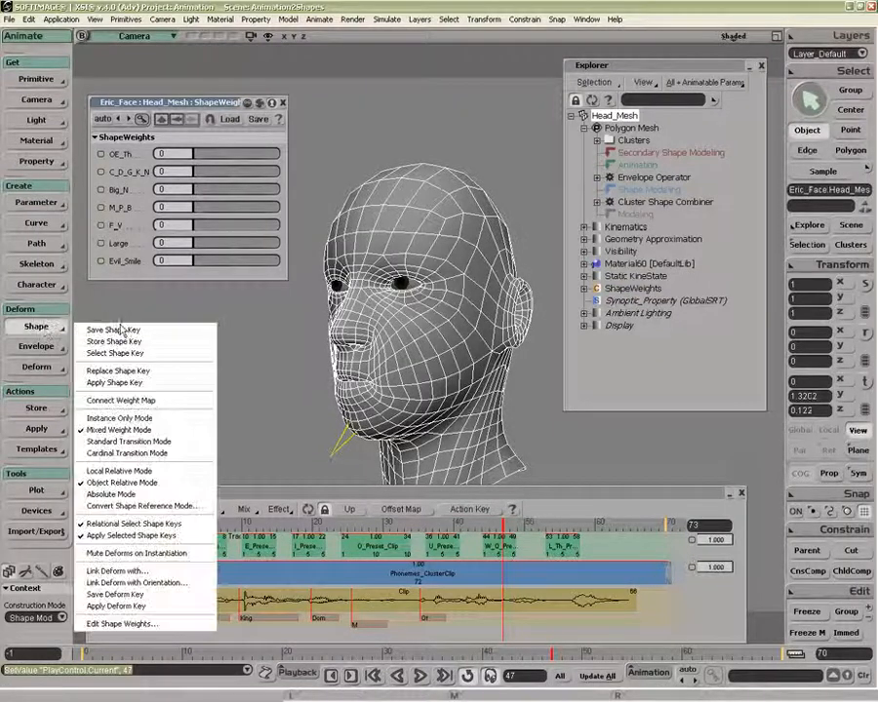
{"action": "left_click", "coordinate": [121, 330]}
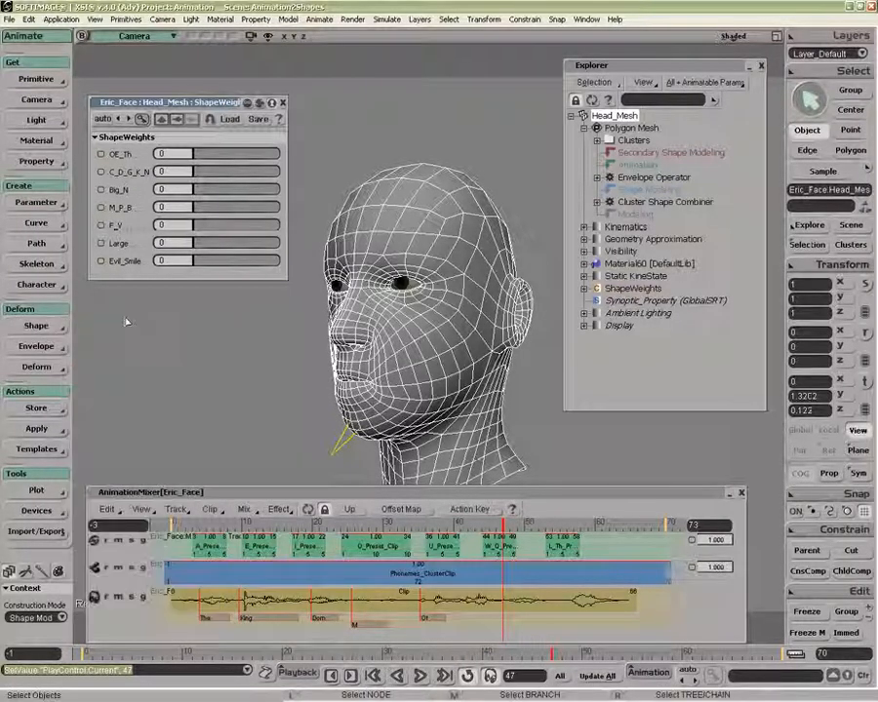
- Set the construction mode to Shape Modeling and save a shape key on the head mesh
{"action": "left_click", "coordinate": [49, 618]}
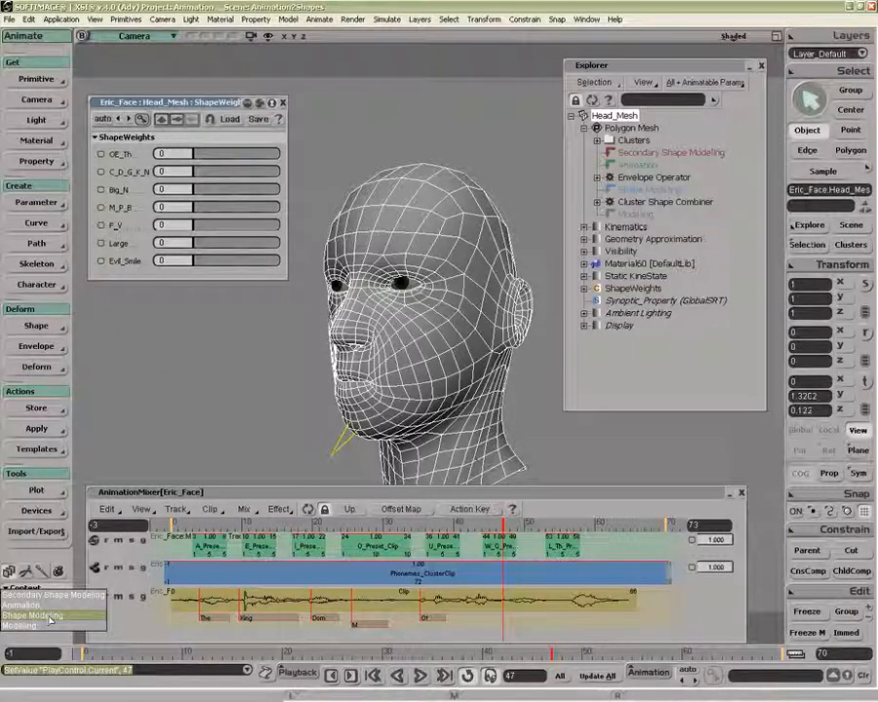
{"action": "left_click", "coordinate": [48, 617]}
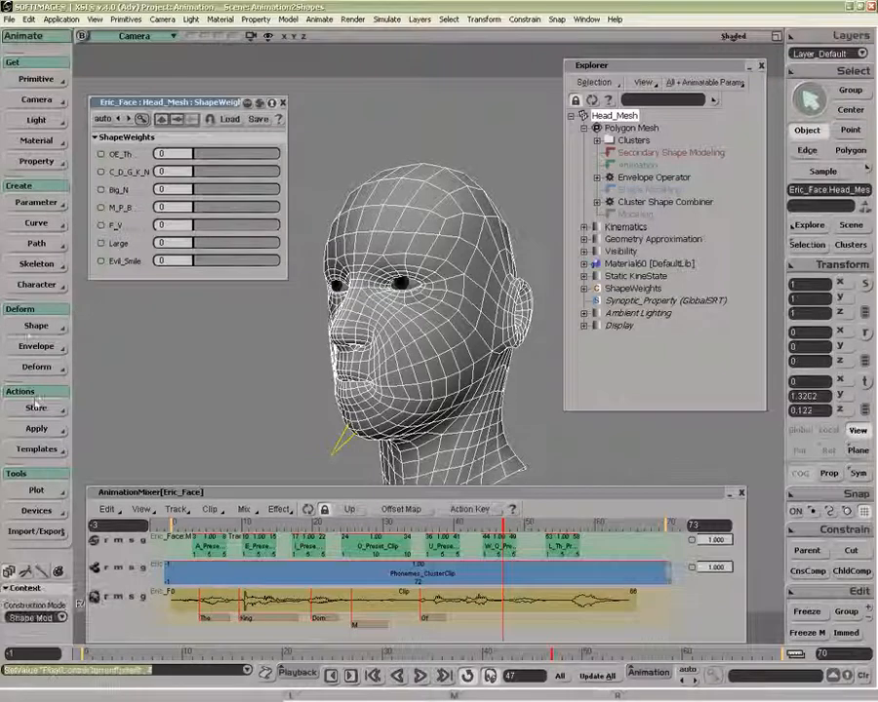
{"action": "left_click", "coordinate": [35, 325]}
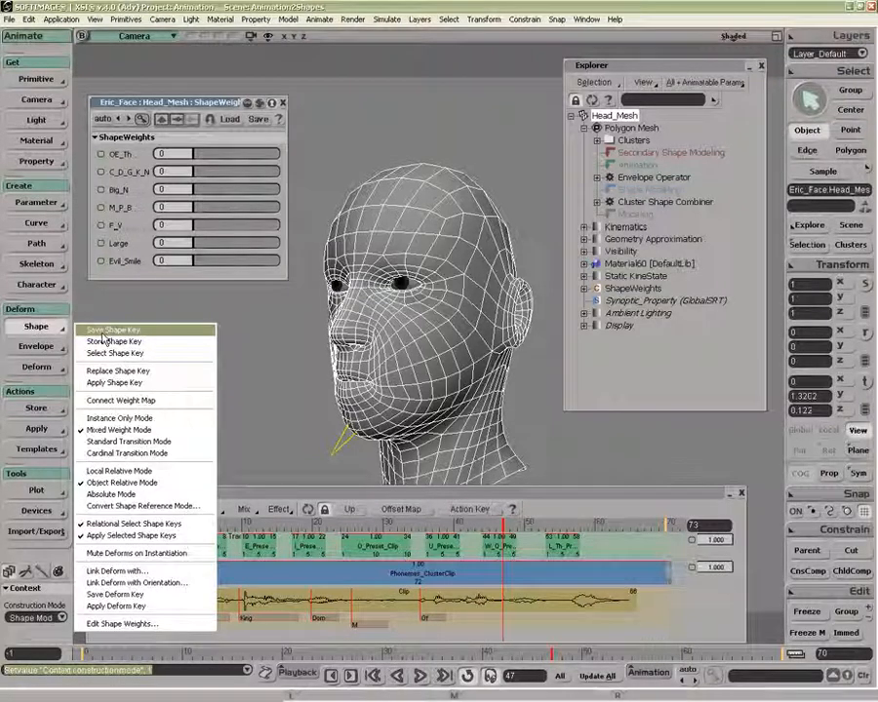
{"action": "left_click", "coordinate": [103, 332]}
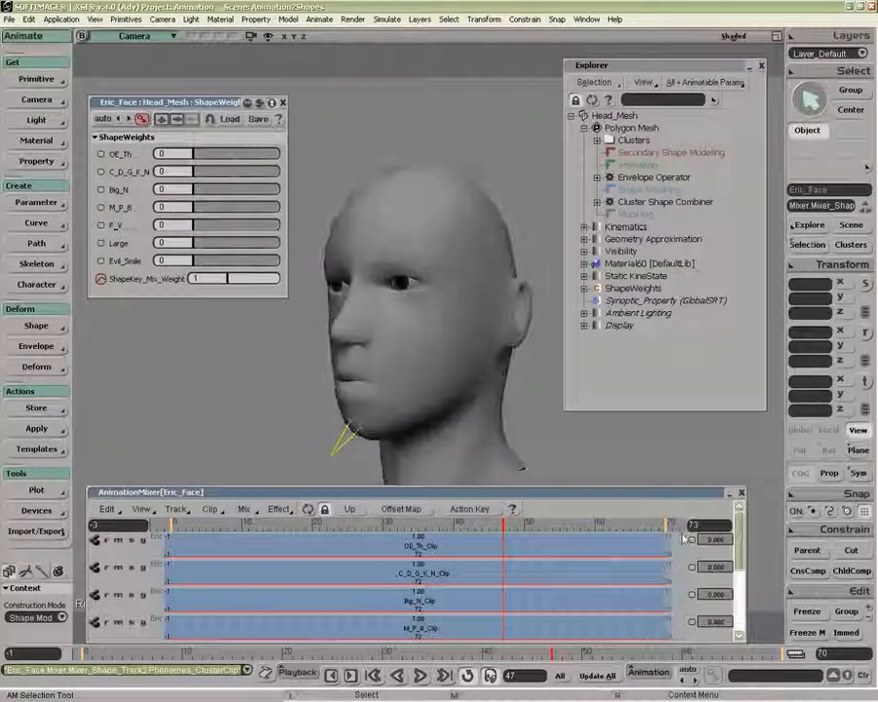
- Vary the ShapeKey_Clip weight inside Phonemes_ClusterClip, and undo back to before the shape key was saved
{"action": "left_click_drag", "start_coordinate": [739, 535], "coordinate": [740, 602]}
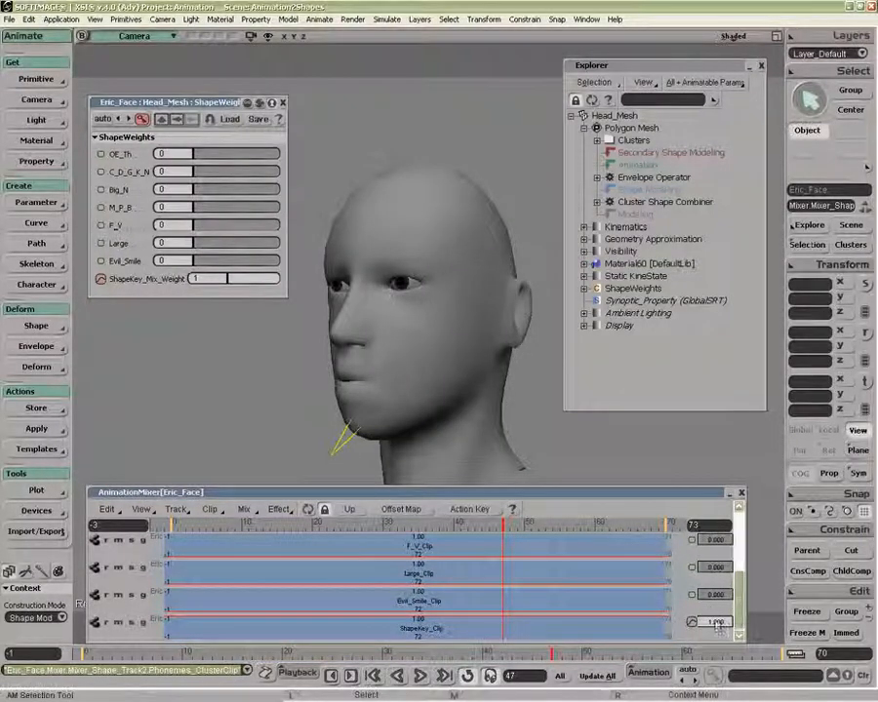
{"action": "left_click_drag", "start_coordinate": [724, 625], "coordinate": [751, 629]}
{"action": "key", "text": "space"}
{"action": "left_click_drag", "start_coordinate": [340, 410], "coordinate": [307, 387]}
{"action": "key", "text": "ctrl+z"}
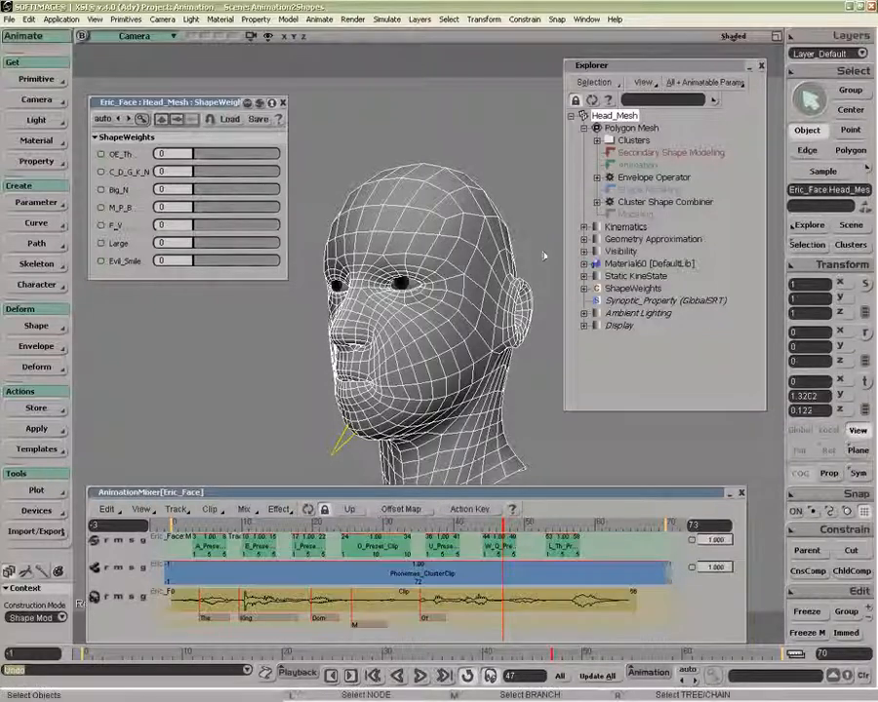
- Run Convert Shape Reference Mode on the selected head mesh
{"action": "left_click", "coordinate": [639, 177]}
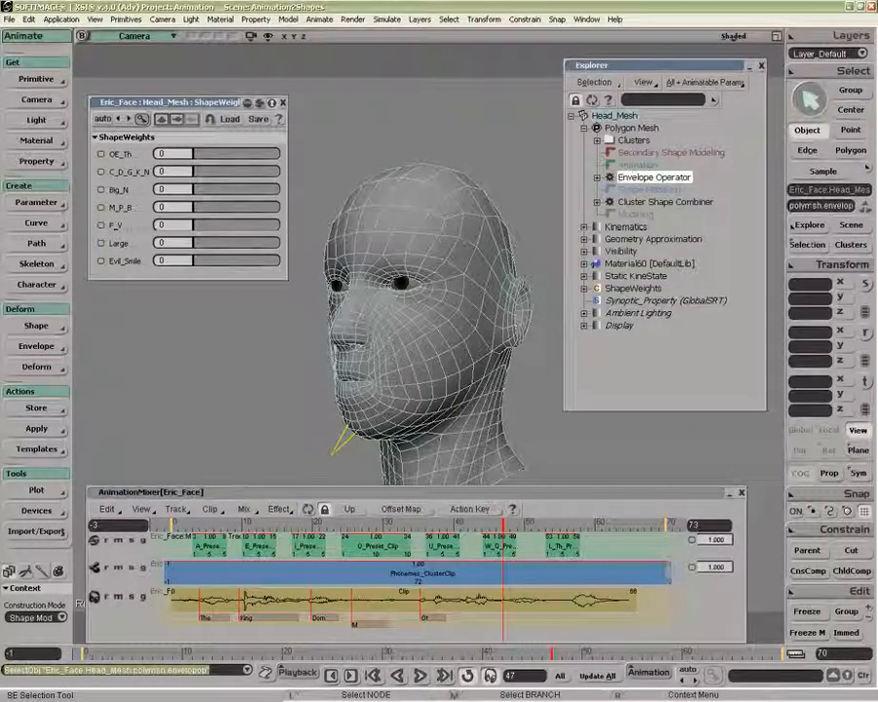
{"action": "left_click", "coordinate": [640, 190]}
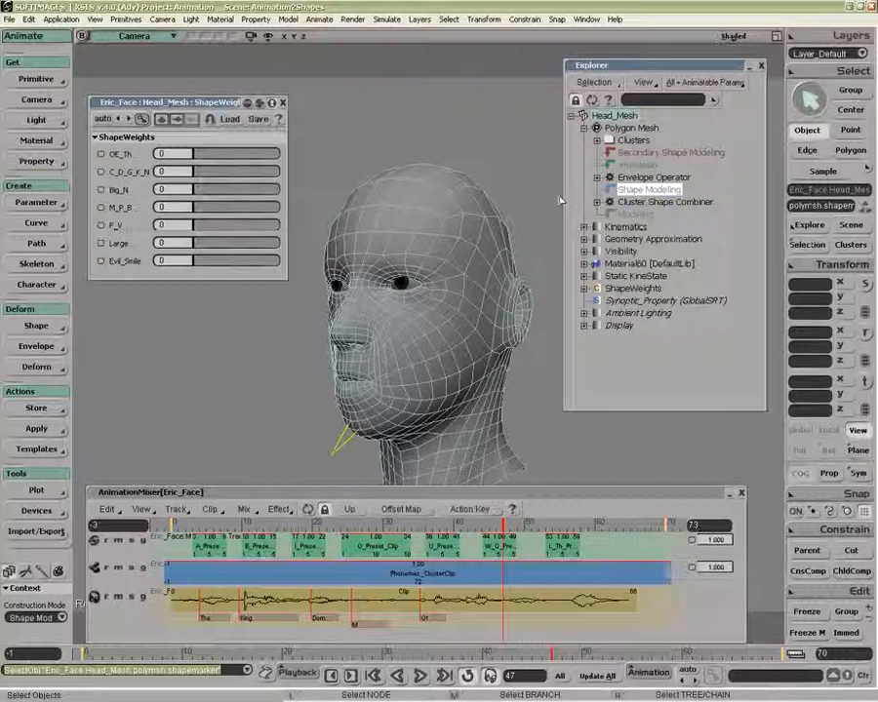
{"action": "left_click", "coordinate": [483, 223]}
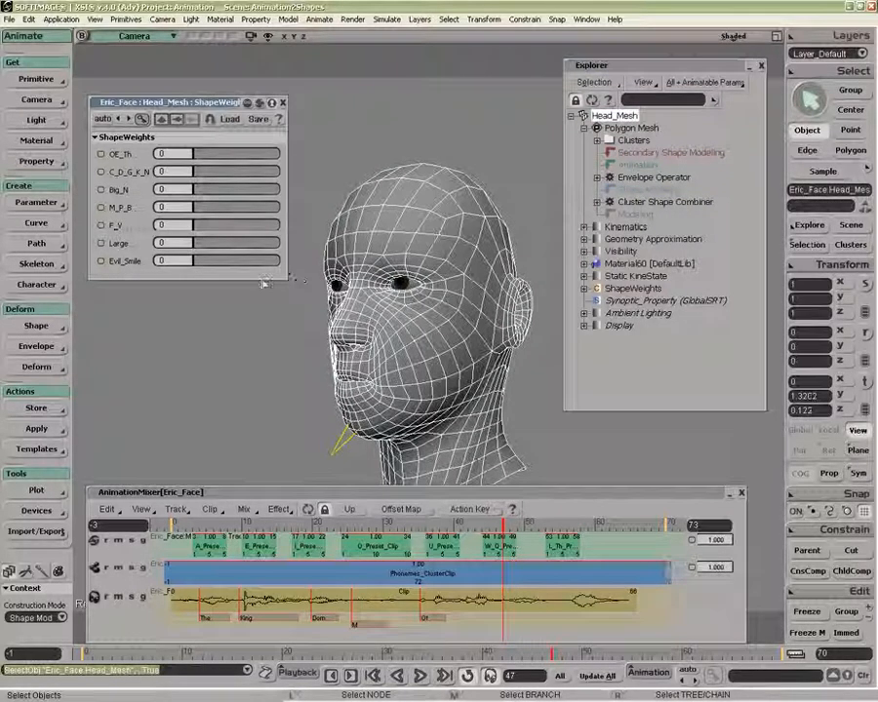
{"action": "left_click", "coordinate": [43, 326]}
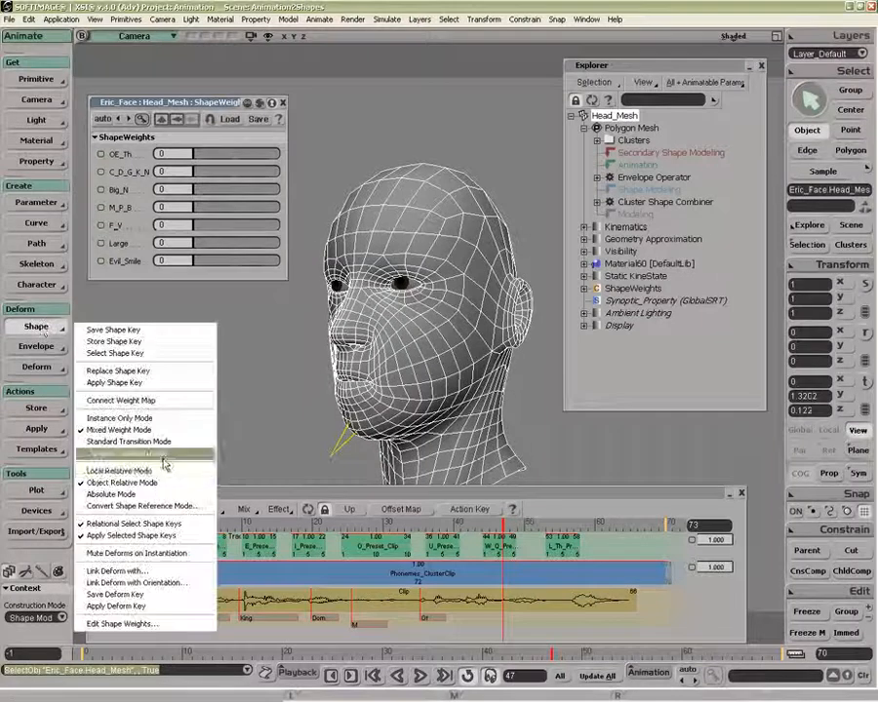
{"action": "left_click", "coordinate": [148, 507]}
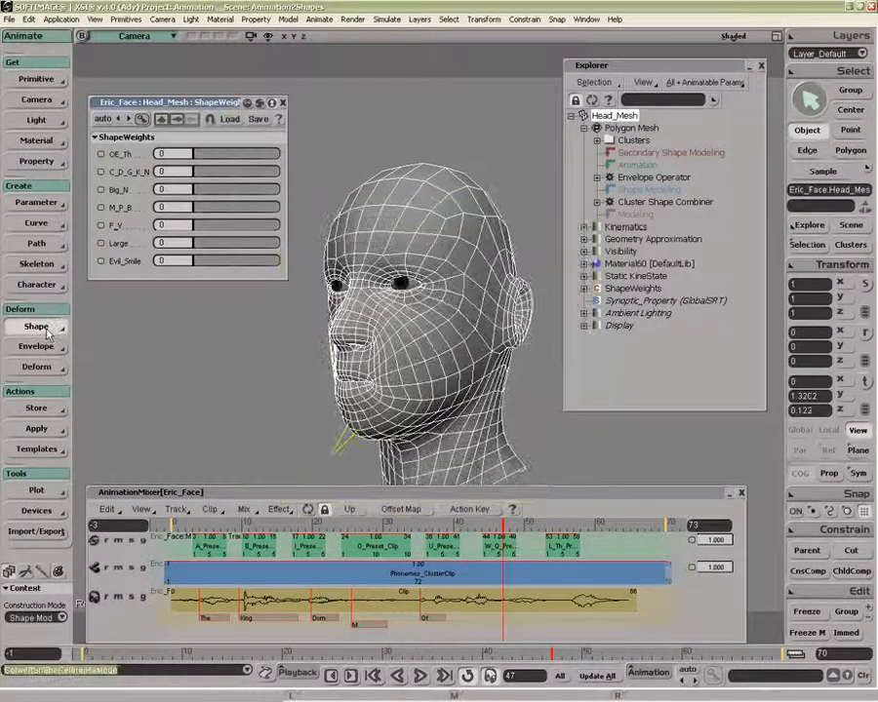
{"action": "left_click", "coordinate": [36, 326]}
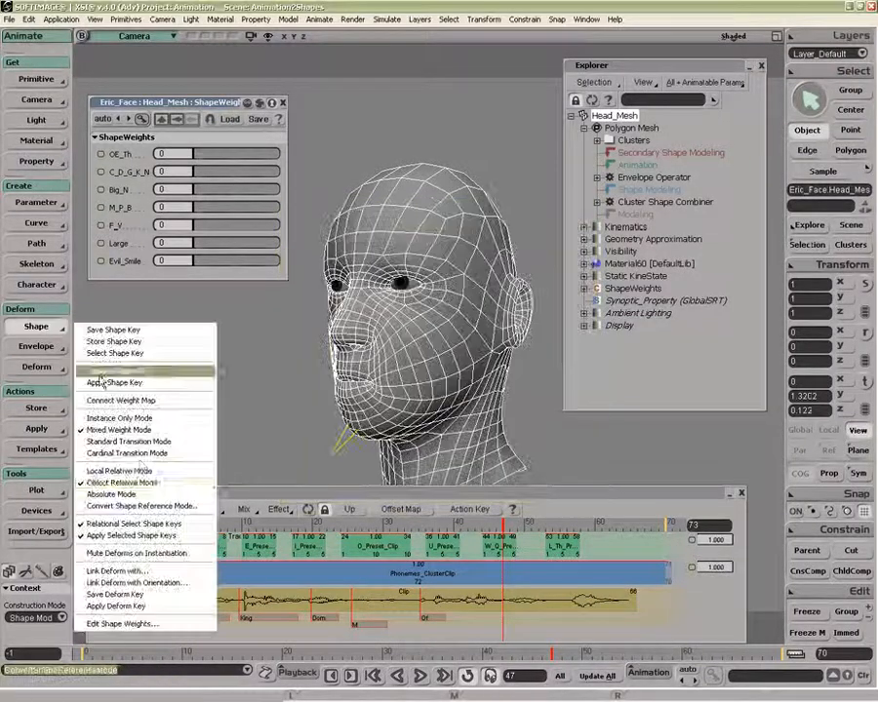
{"action": "left_click", "coordinate": [137, 494]}
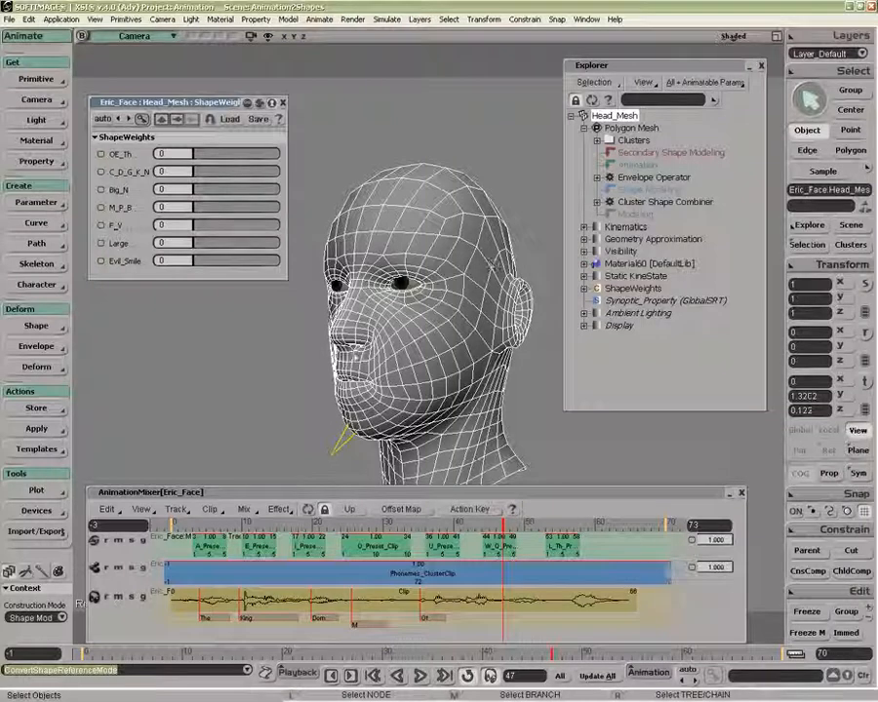
- Move the Envelope Operator below the Shape Modeling marker in the operator stack and reselect the head mesh
{"action": "left_click", "coordinate": [650, 179]}
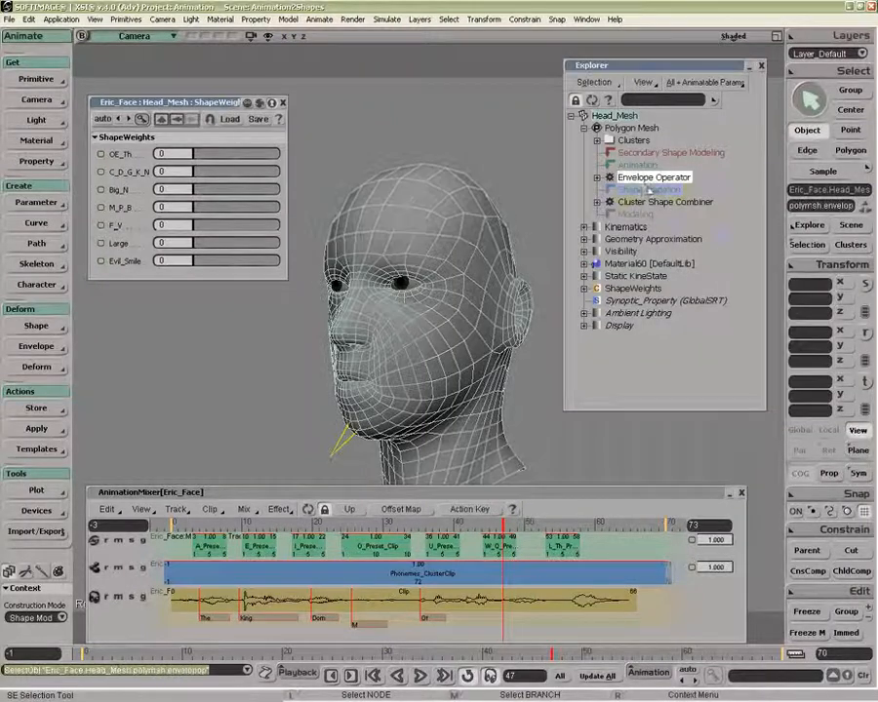
{"action": "left_click_drag", "start_coordinate": [644, 199], "coordinate": [644, 201]}
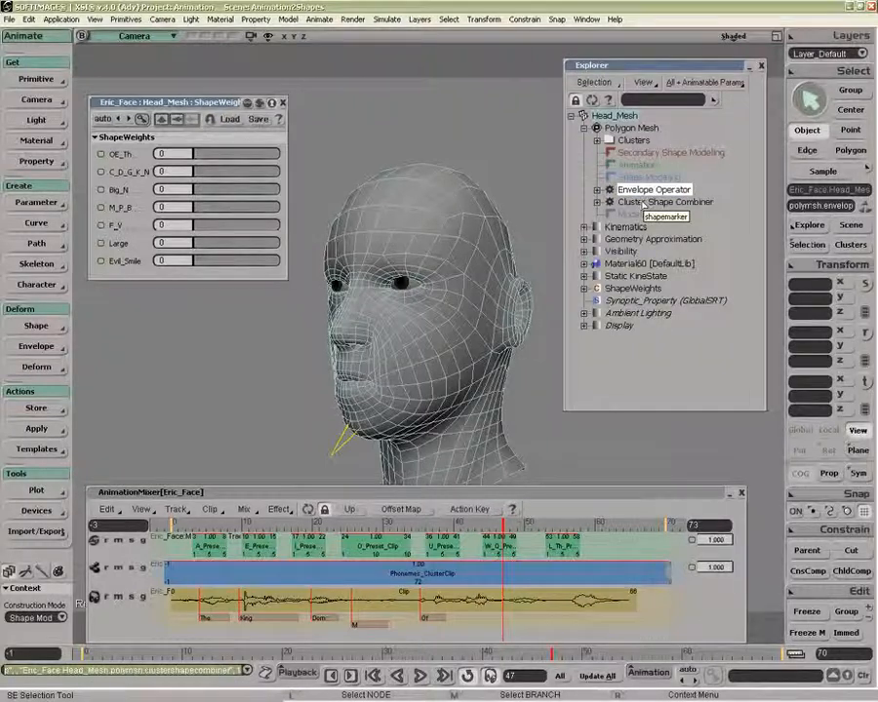
{"action": "left_click", "coordinate": [492, 241]}
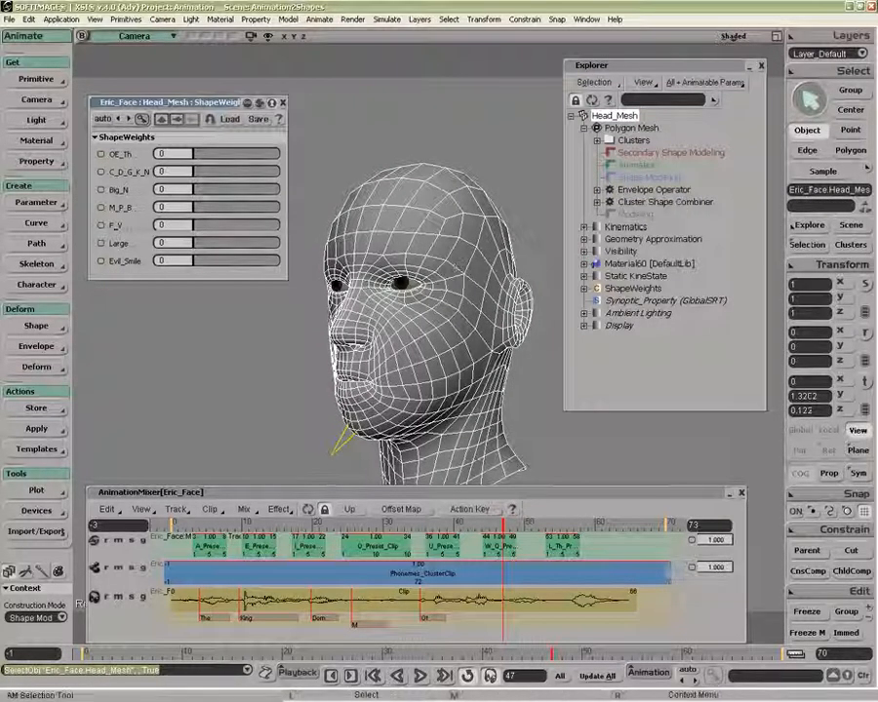
- Go to frame 5 and try saving a shape key on the head mesh, undoing it and closing its property page
{"action": "left_click", "coordinate": [207, 525]}
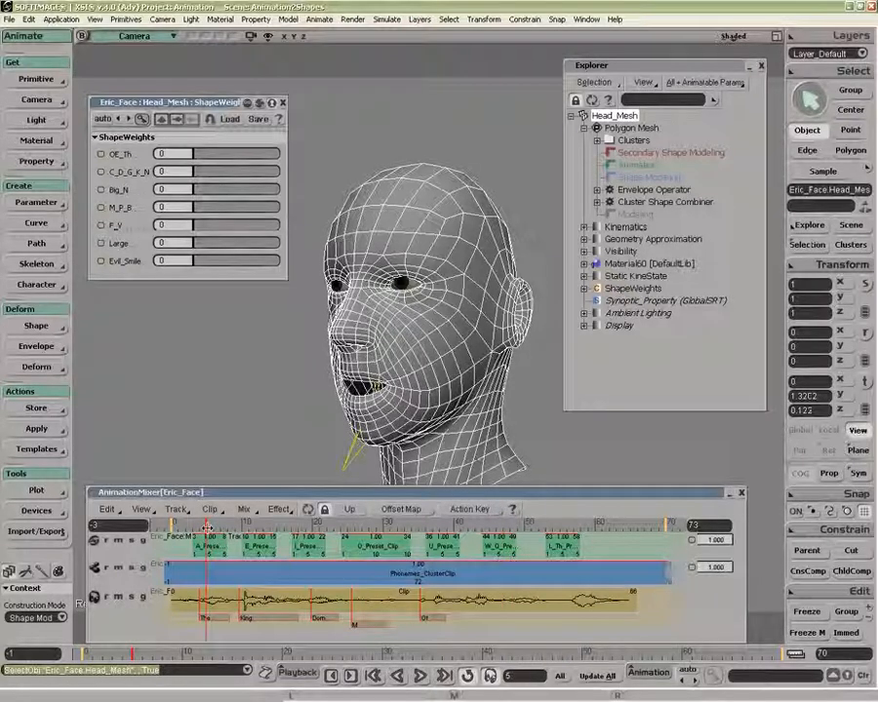
{"action": "left_click", "coordinate": [36, 325]}
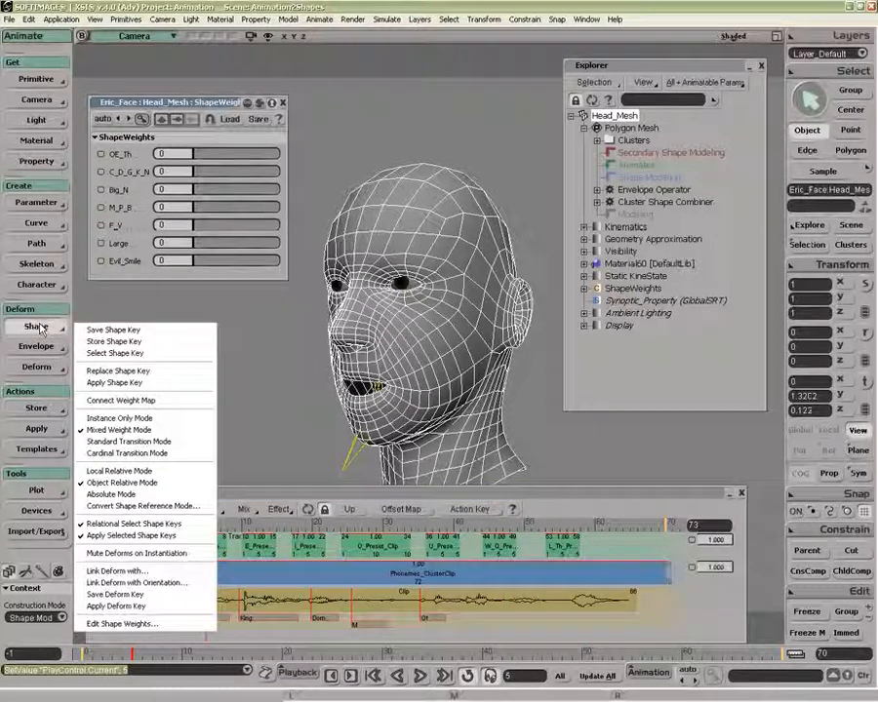
{"action": "left_click", "coordinate": [135, 334]}
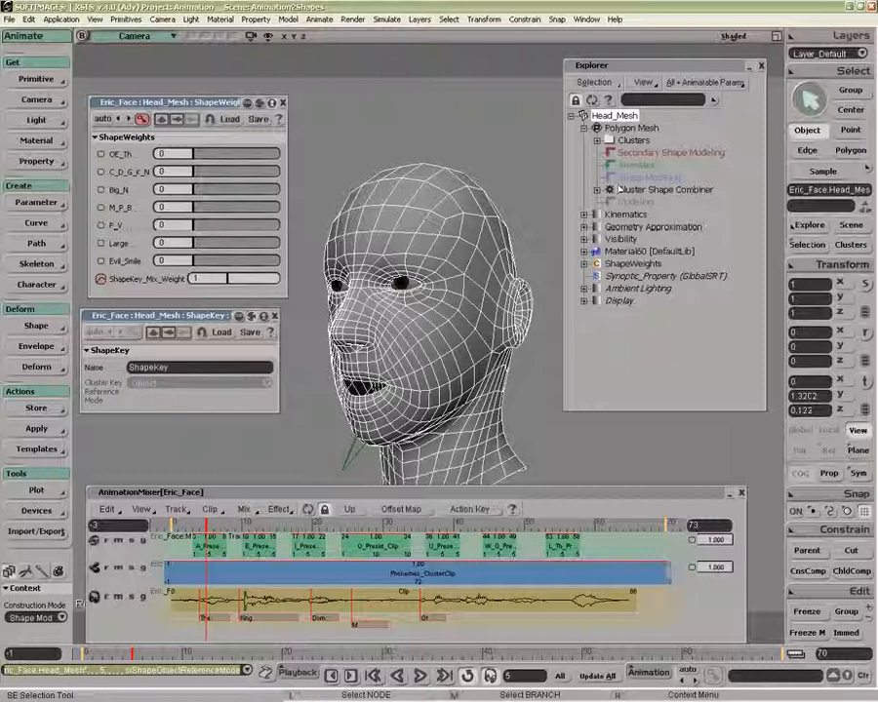
{"action": "key", "text": "ctrl+z"}
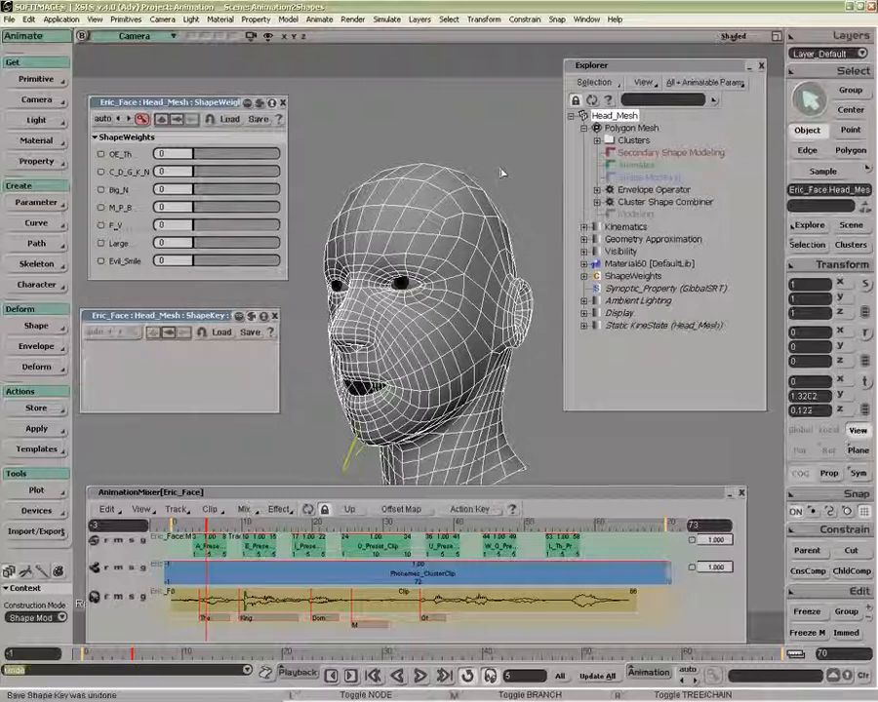
{"action": "left_click", "coordinate": [281, 316]}
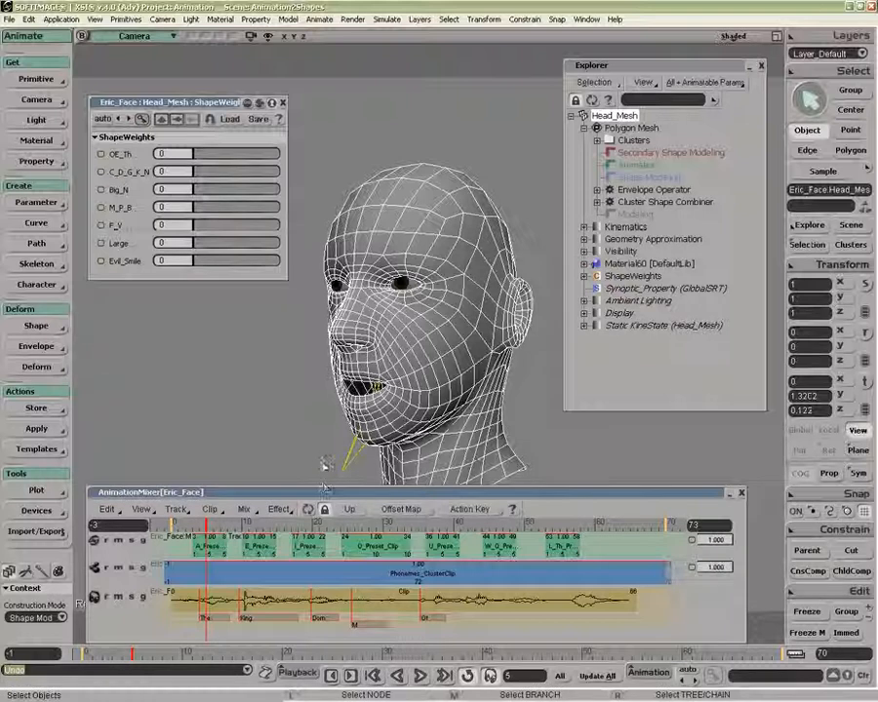
- Enable Mute Deforms on Instantiation and save a shape key of the head mesh at frame 5
{"action": "left_click", "coordinate": [36, 325]}
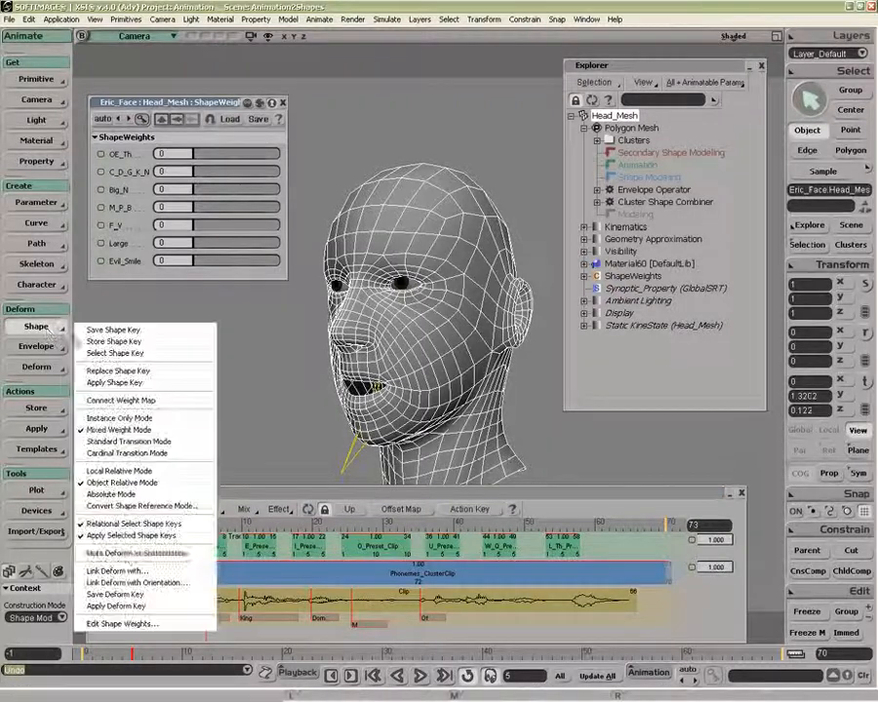
{"action": "left_click", "coordinate": [135, 556]}
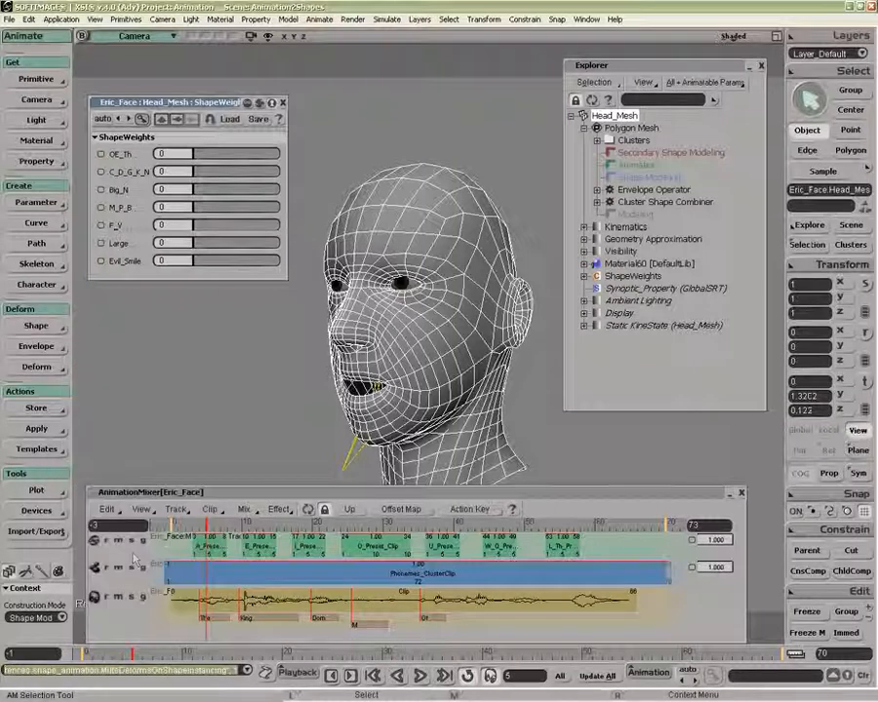
{"action": "left_click", "coordinate": [32, 327]}
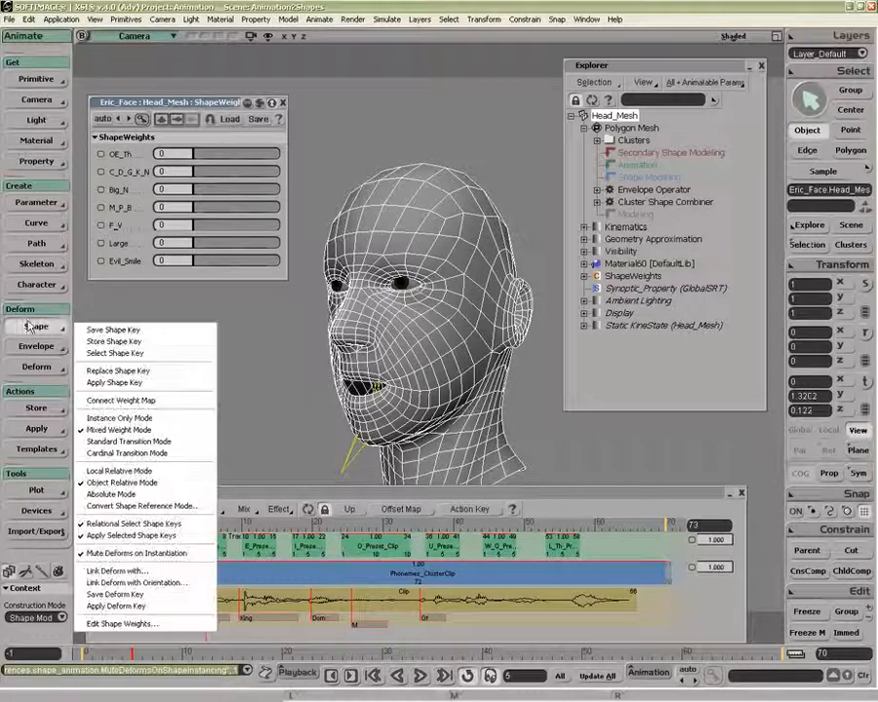
{"action": "left_click", "coordinate": [116, 331]}
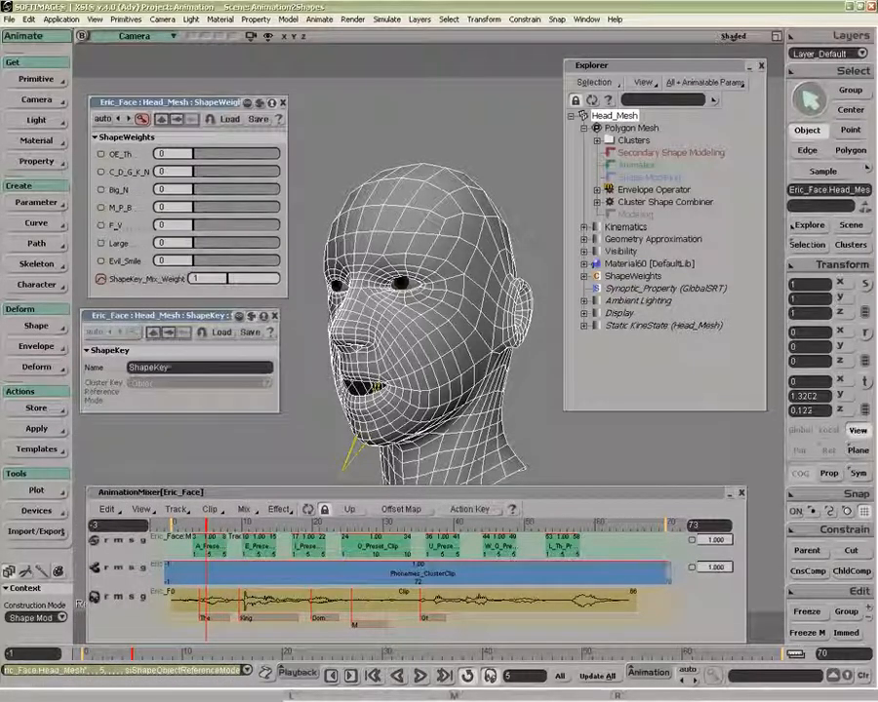
- Vary ShapeKey_Mix_Weight to test the new shape key and toggle Mute on the Envelope Operator
{"action": "left_click_drag", "start_coordinate": [272, 279], "coordinate": [296, 283]}
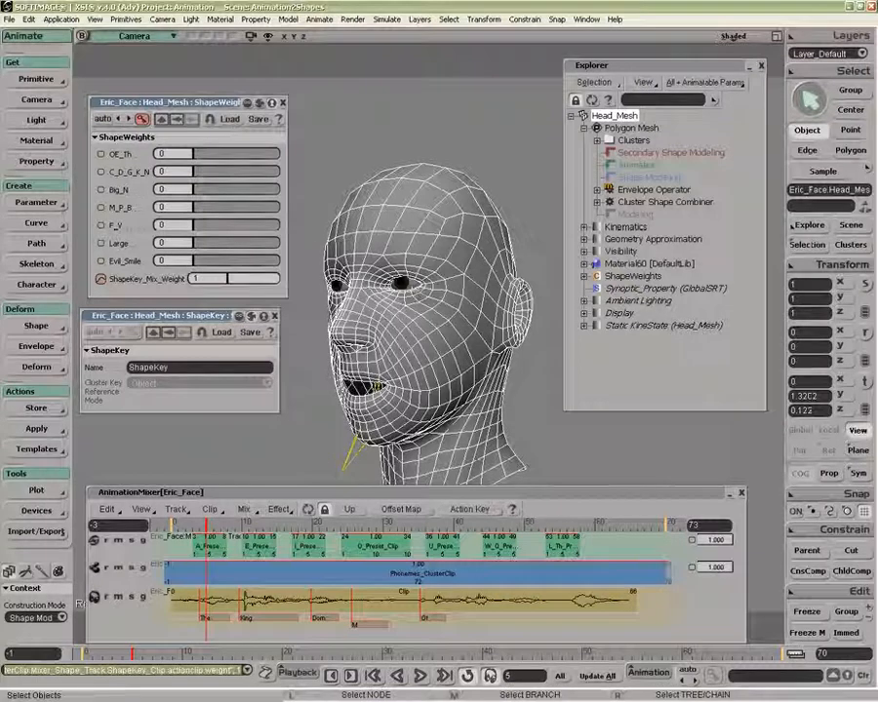
{"action": "left_click", "coordinate": [608, 189]}
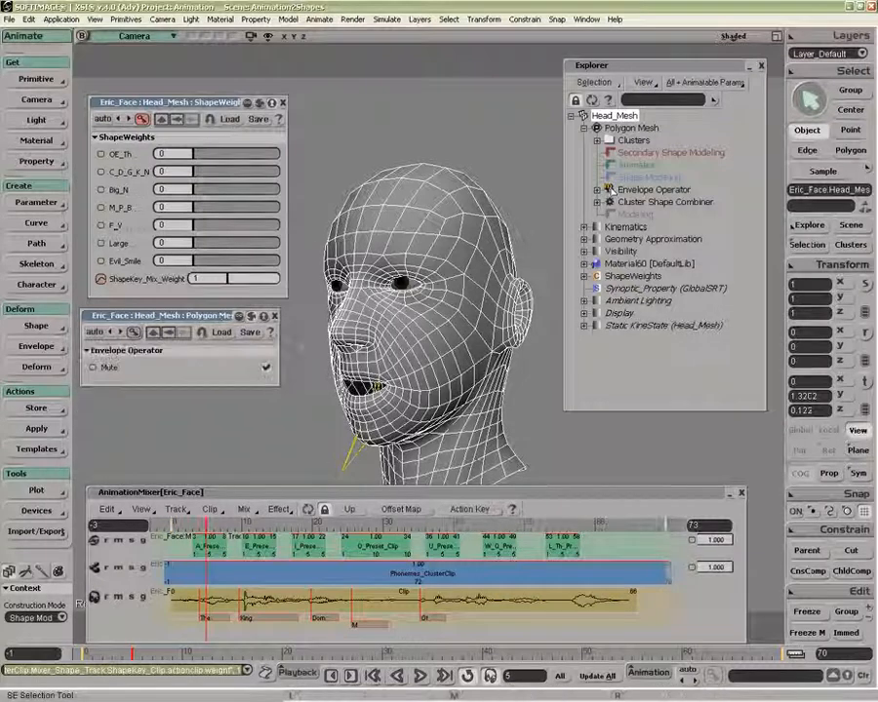
{"action": "left_click", "coordinate": [264, 368]}
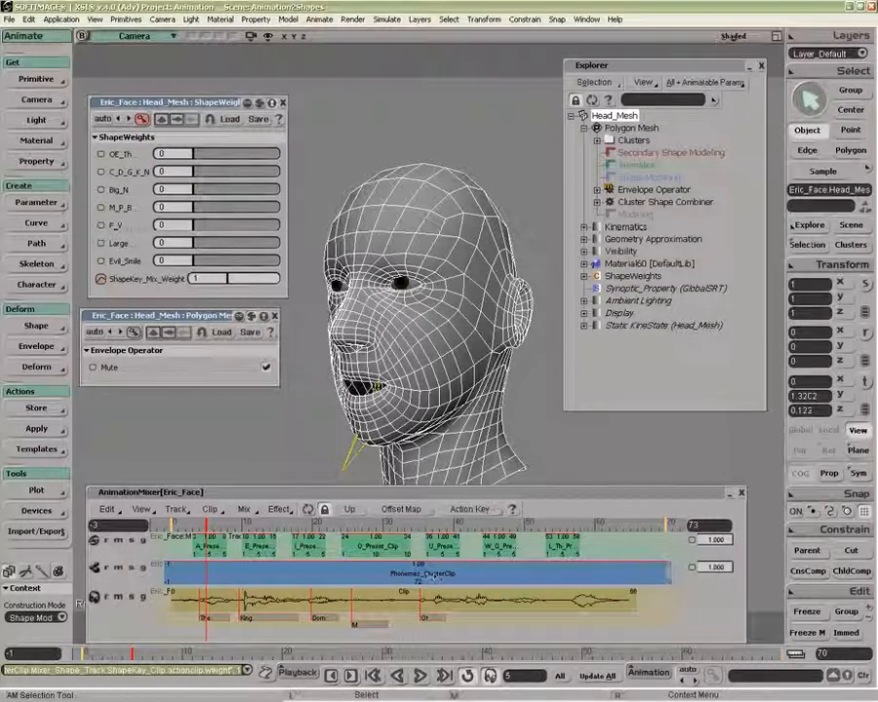
- Inspect the ShapeKey_Clip track inside Phonemes_ClusterClip, close the clip's property page, and return to the mixer's upper level
{"action": "double_click", "coordinate": [429, 575]}
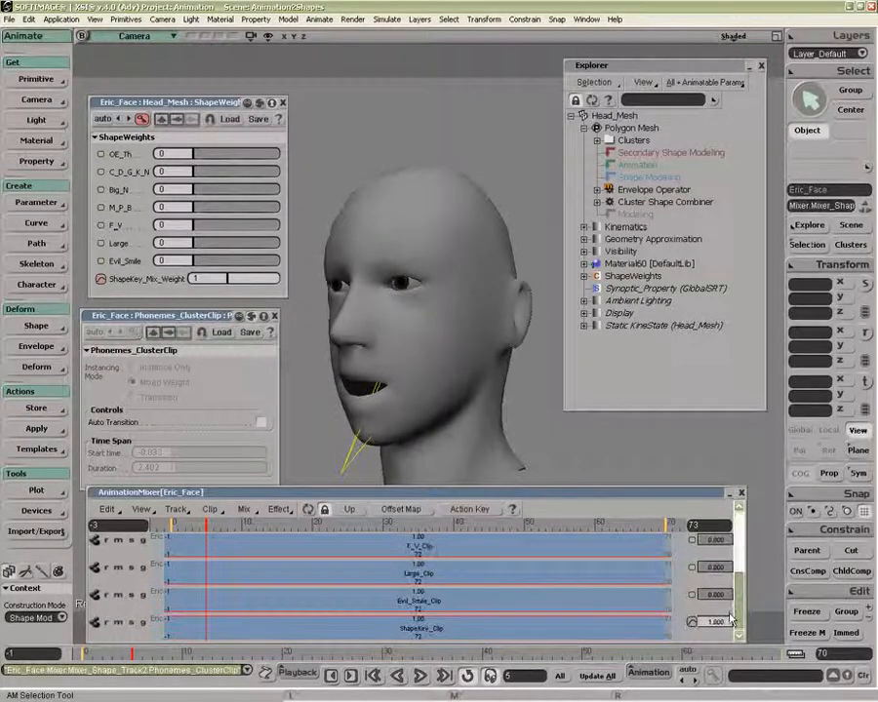
{"action": "scroll", "coordinate": [663, 627], "scroll_direction": "down", "scroll_amount": 1}
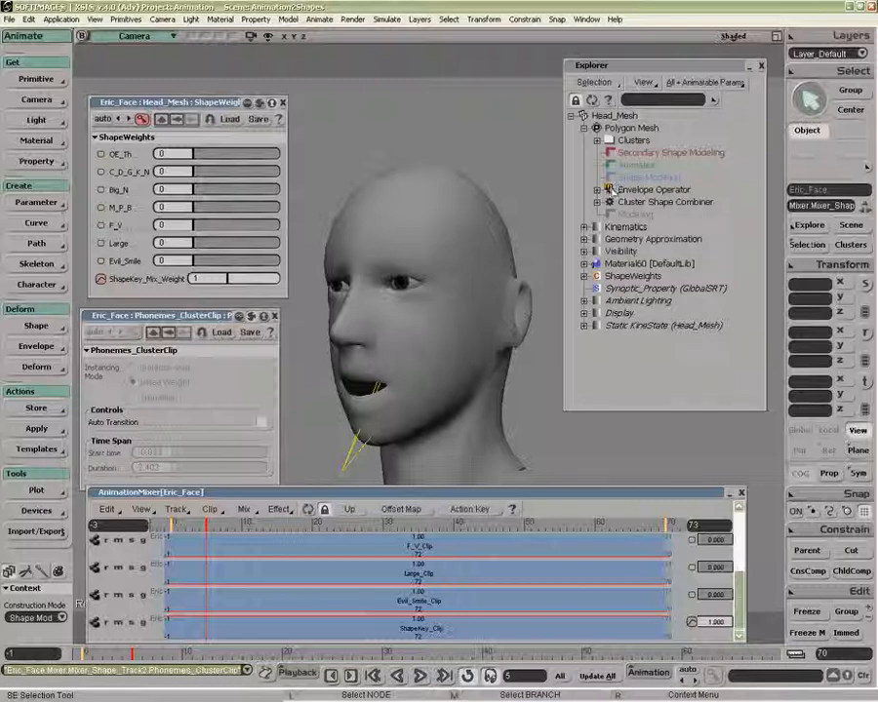
{"action": "left_click", "coordinate": [276, 317]}
{"action": "left_click", "coordinate": [349, 509]}
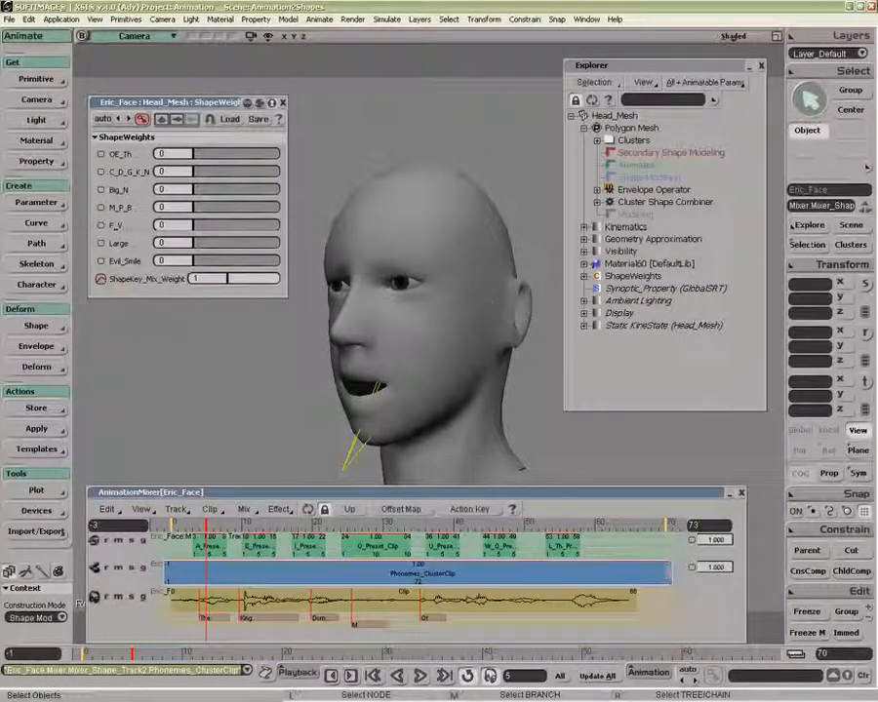
- Unmute the Envelope Operator on the head mesh and move the playhead to frame 12
{"action": "left_click", "coordinate": [609, 189]}
{"action": "left_click", "coordinate": [263, 128]}
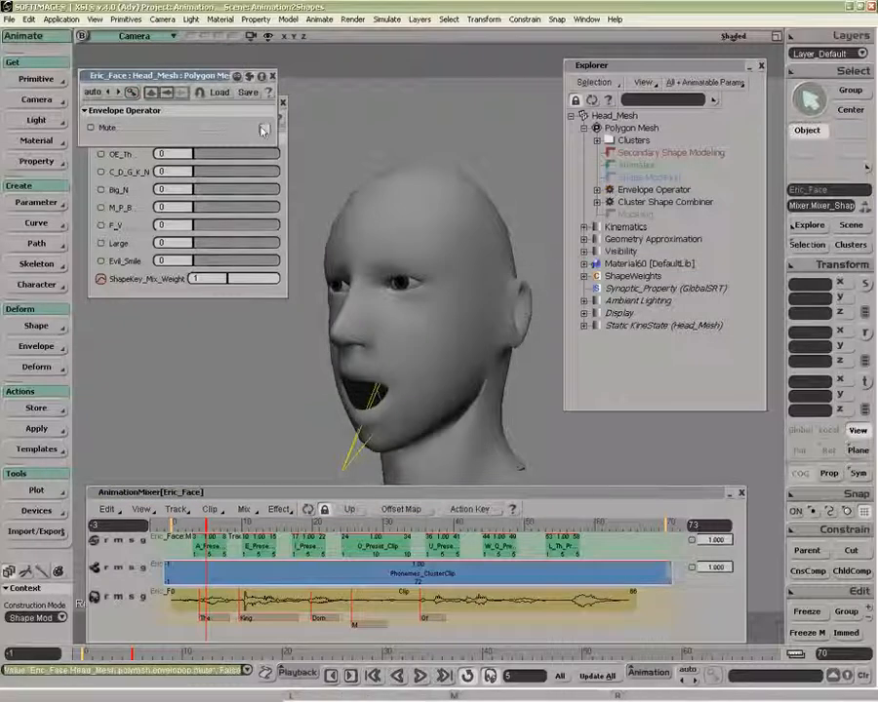
{"action": "left_click", "coordinate": [255, 525]}
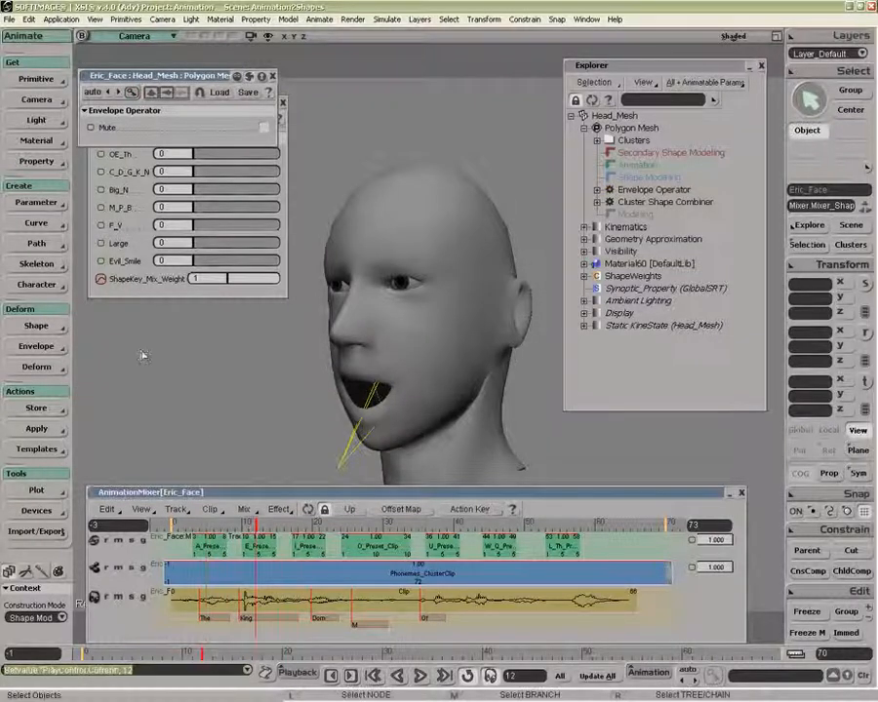
- Set ShapeKey_Mix_Weight to 0 at frame 12 and close the Envelope Operator property page
{"action": "left_click_drag", "start_coordinate": [261, 278], "coordinate": [177, 281]}
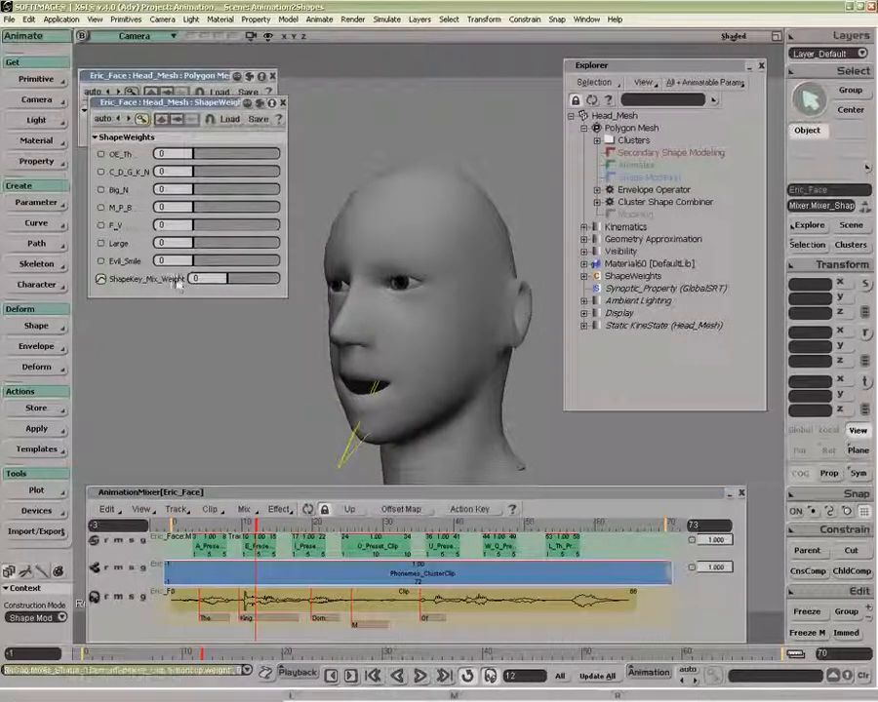
{"action": "left_click", "coordinate": [36, 326]}
{"action": "left_click", "coordinate": [114, 311]}
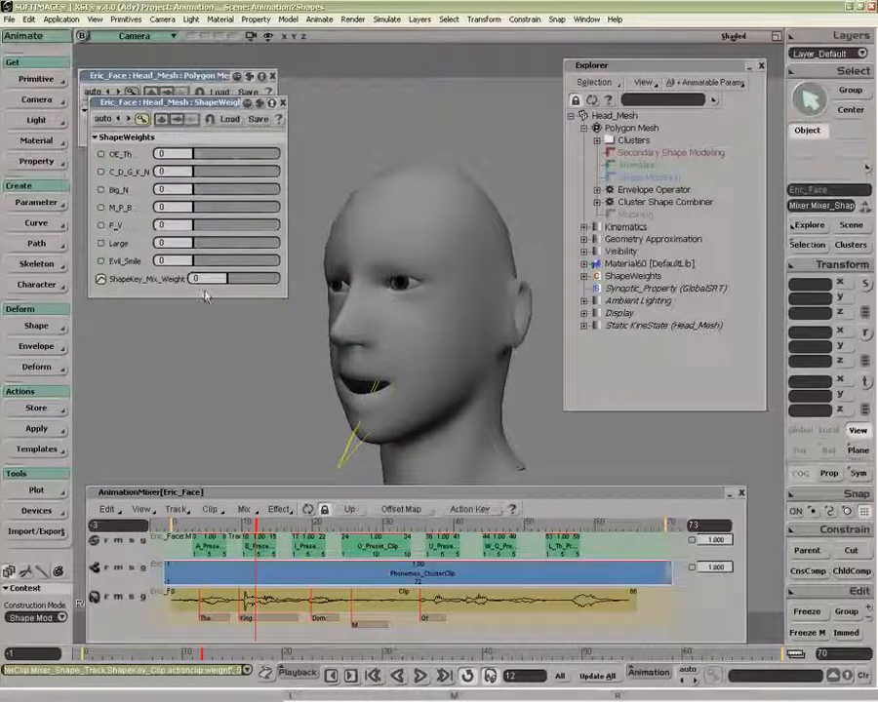
{"action": "left_click", "coordinate": [217, 76]}
{"action": "left_click", "coordinate": [273, 76]}
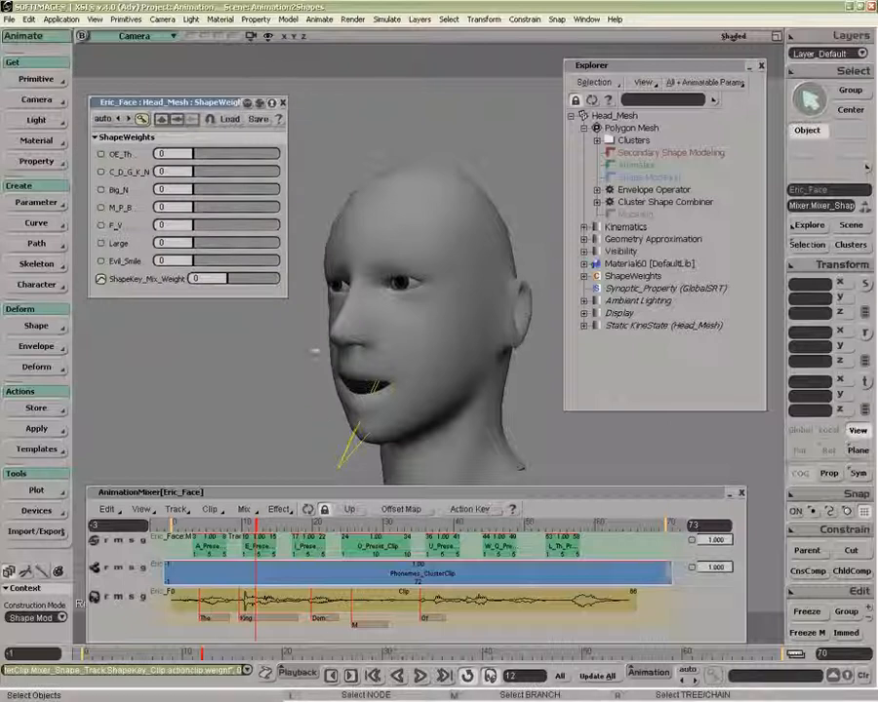
- At frame 13, remove the animation from ShapeKey_Mix_Weight and set its value to 0
{"action": "left_click", "coordinate": [36, 326]}
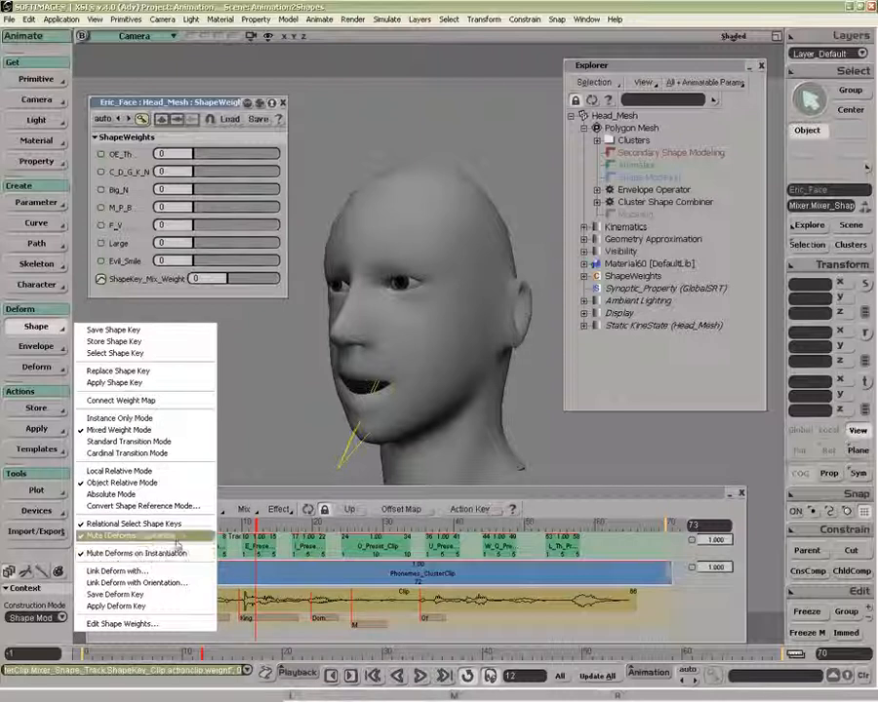
{"action": "left_click", "coordinate": [259, 523]}
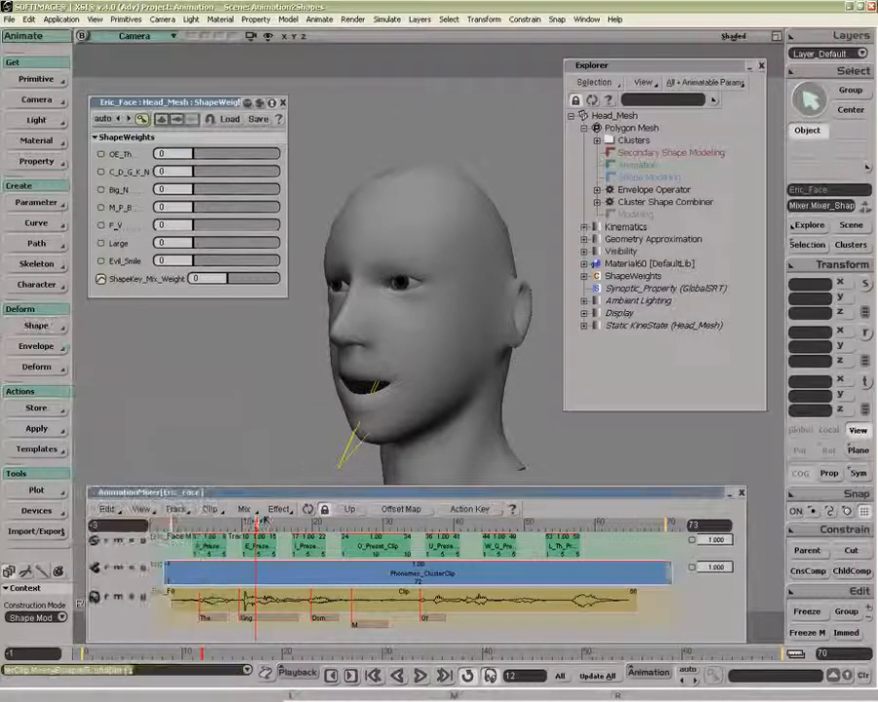
{"action": "left_click_drag", "start_coordinate": [259, 523], "coordinate": [263, 523]}
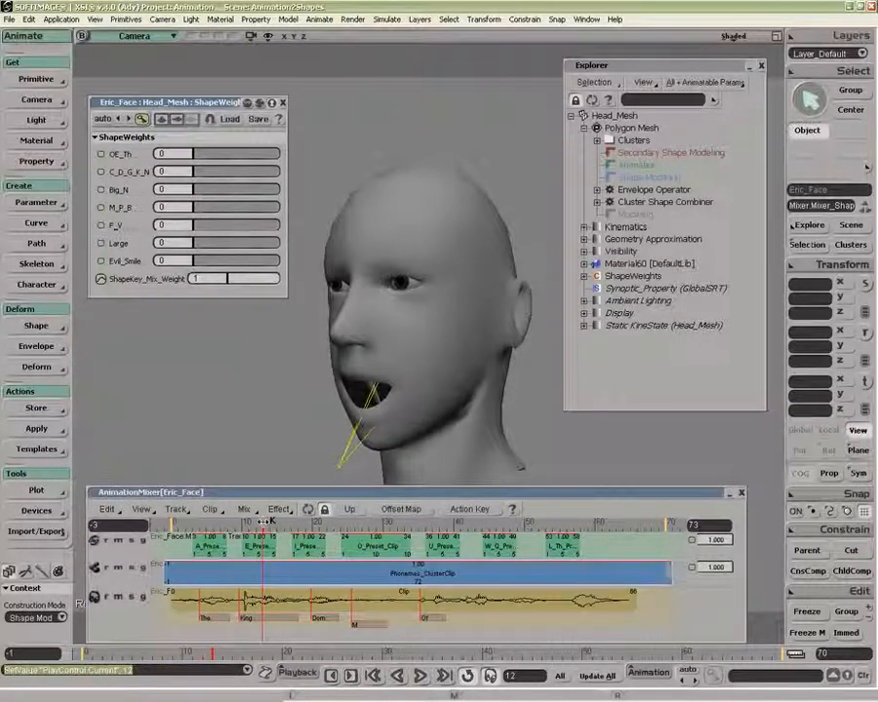
{"action": "right_click", "coordinate": [100, 280]}
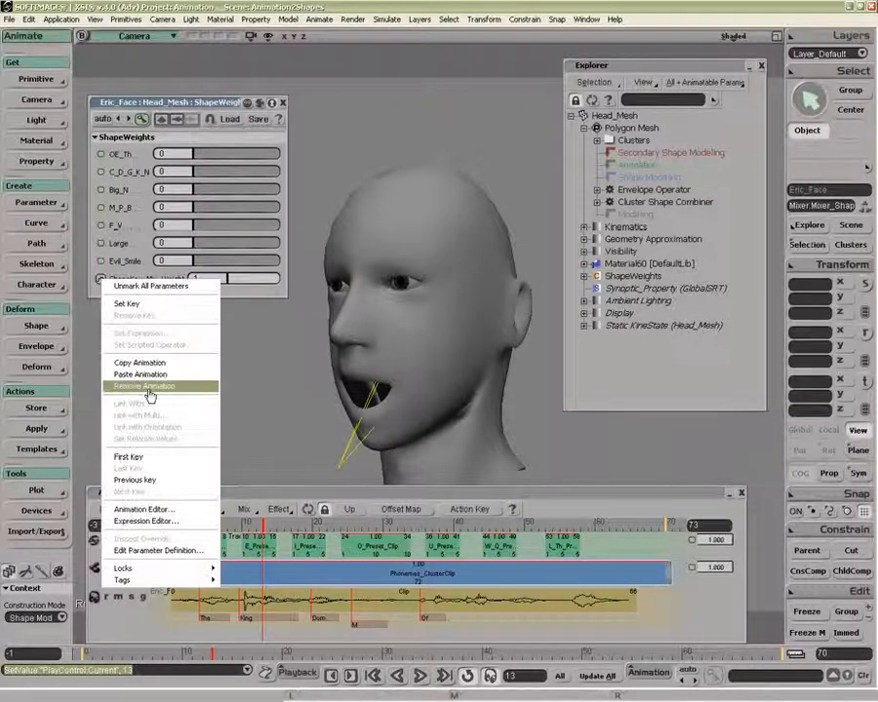
{"action": "left_click", "coordinate": [148, 390]}
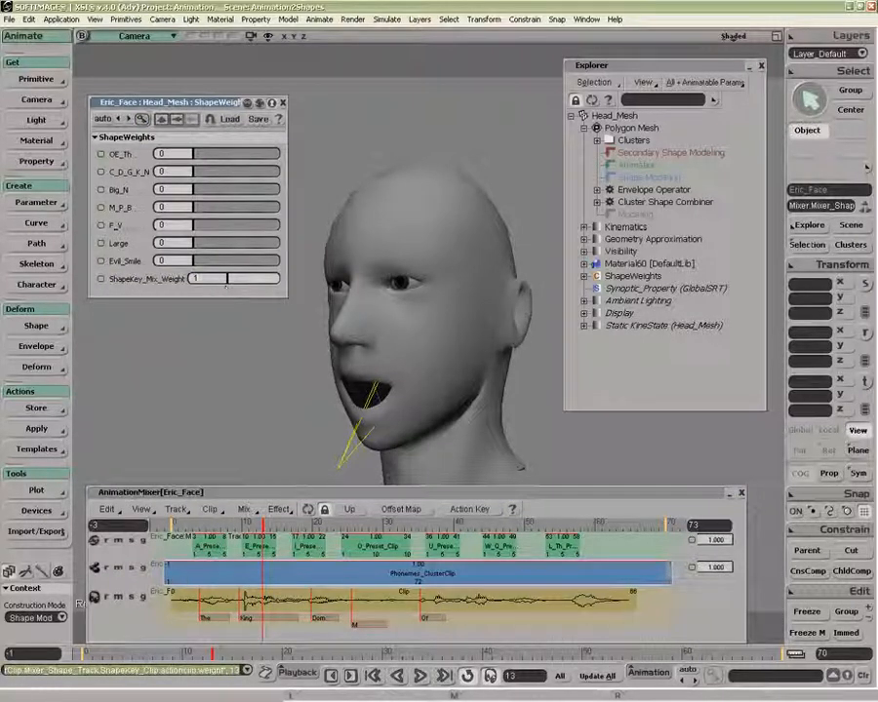
- Select the head mesh and store its frame 13 pose as a shape key named E
{"action": "left_click", "coordinate": [387, 373]}
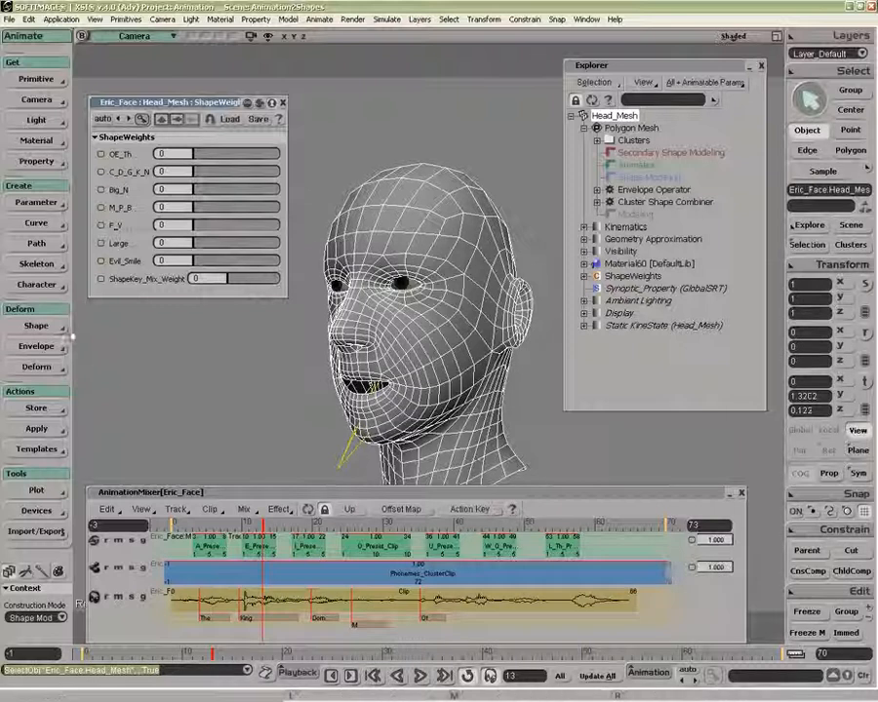
{"action": "left_click", "coordinate": [37, 326]}
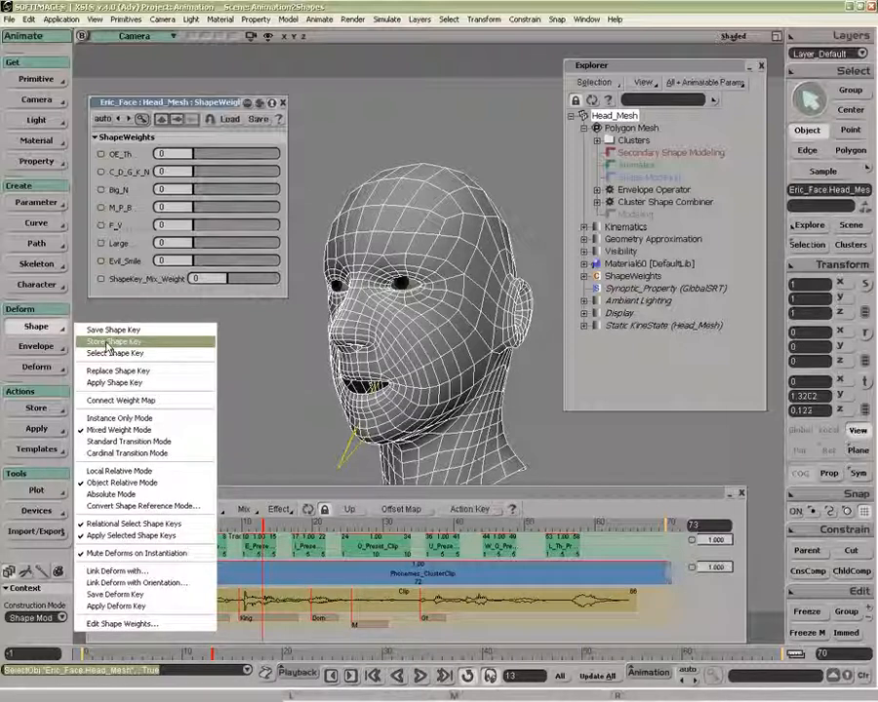
{"action": "left_click", "coordinate": [107, 342]}
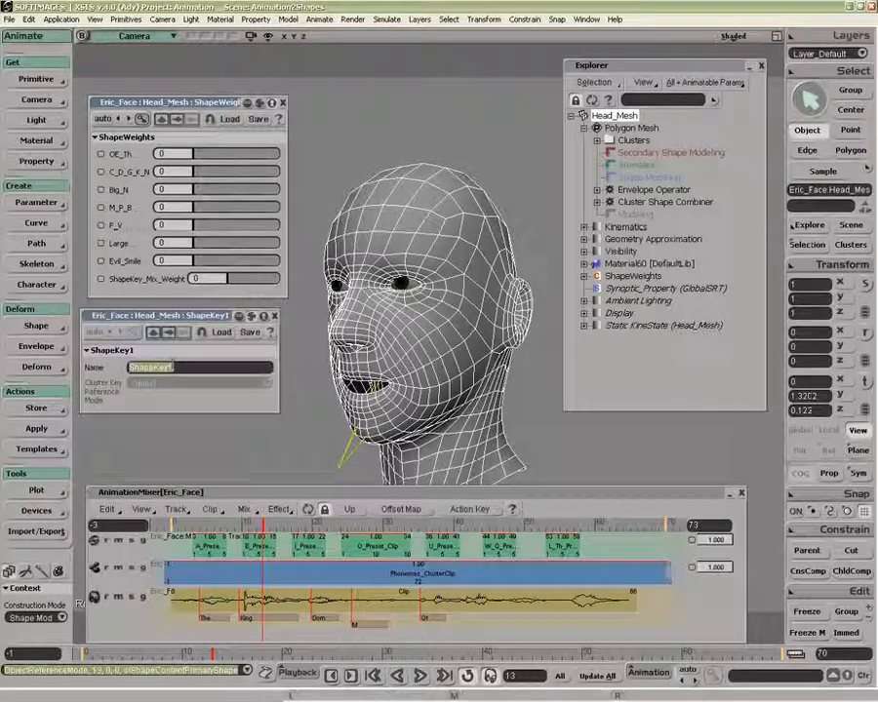
{"action": "type", "text": "E"}
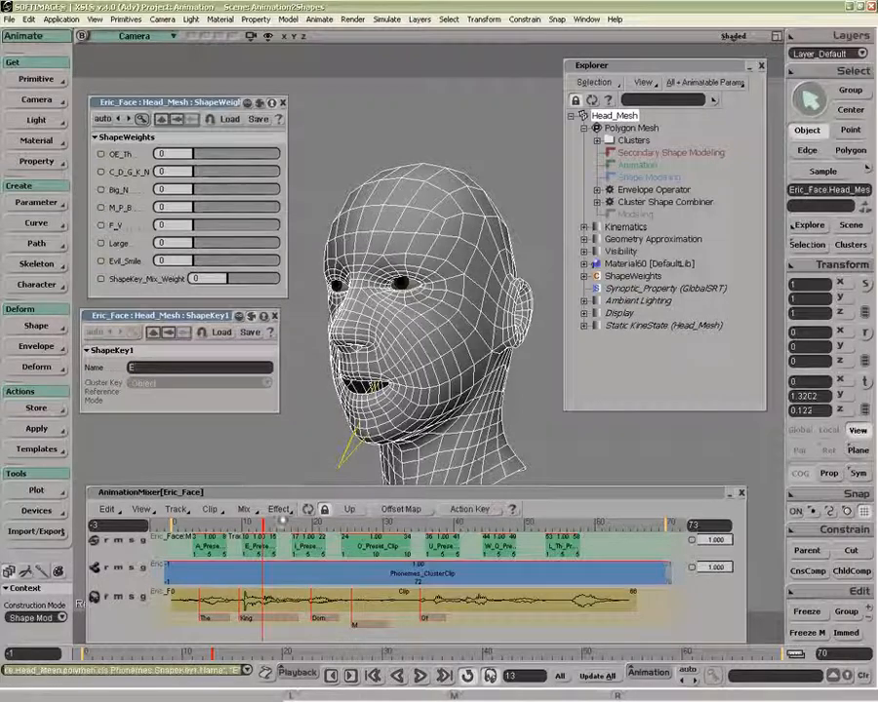
- Go to frame 19 and store the head mesh's pose as a shape key named I
{"action": "left_click", "coordinate": [305, 525]}
{"action": "left_click", "coordinate": [36, 326]}
{"action": "left_click", "coordinate": [114, 344]}
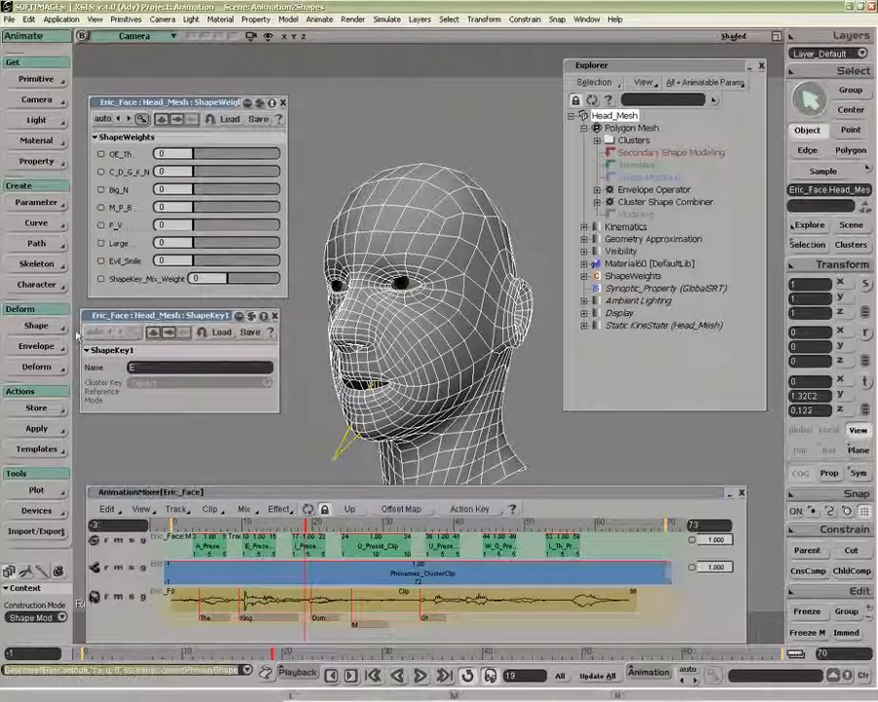
{"action": "double_click", "coordinate": [159, 369]}
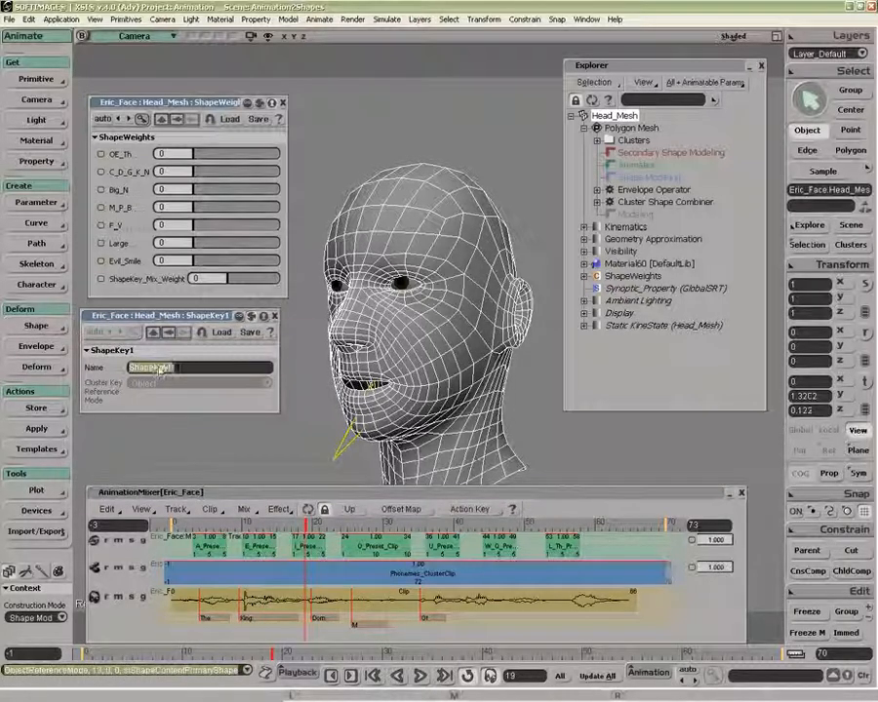
{"action": "type", "text": "I"}
- Go to frame 31 and store the head mesh's pose as a shape key named O
{"action": "left_click", "coordinate": [390, 525]}
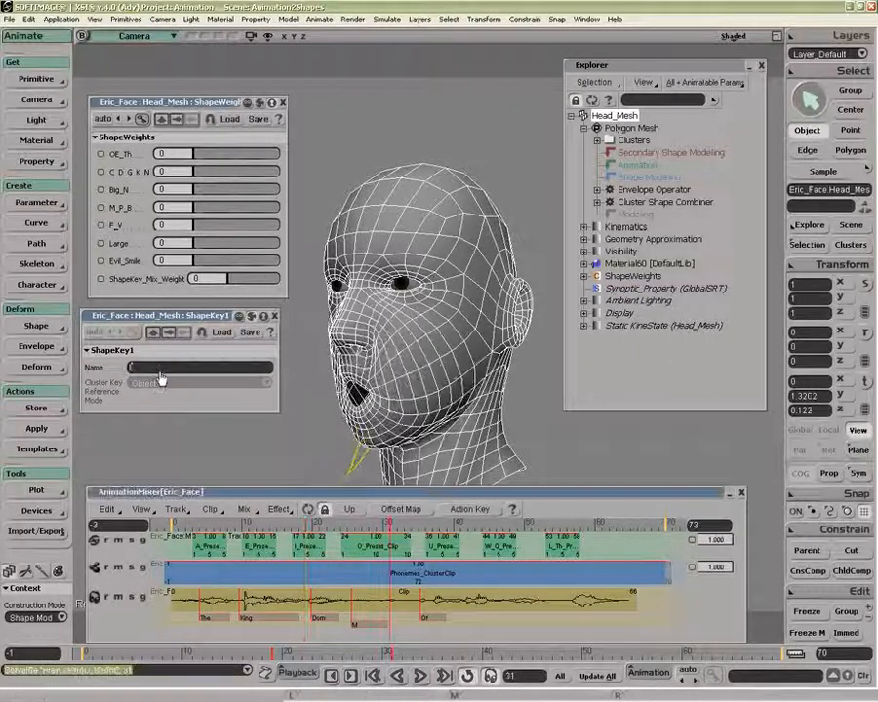
{"action": "double_click", "coordinate": [194, 368]}
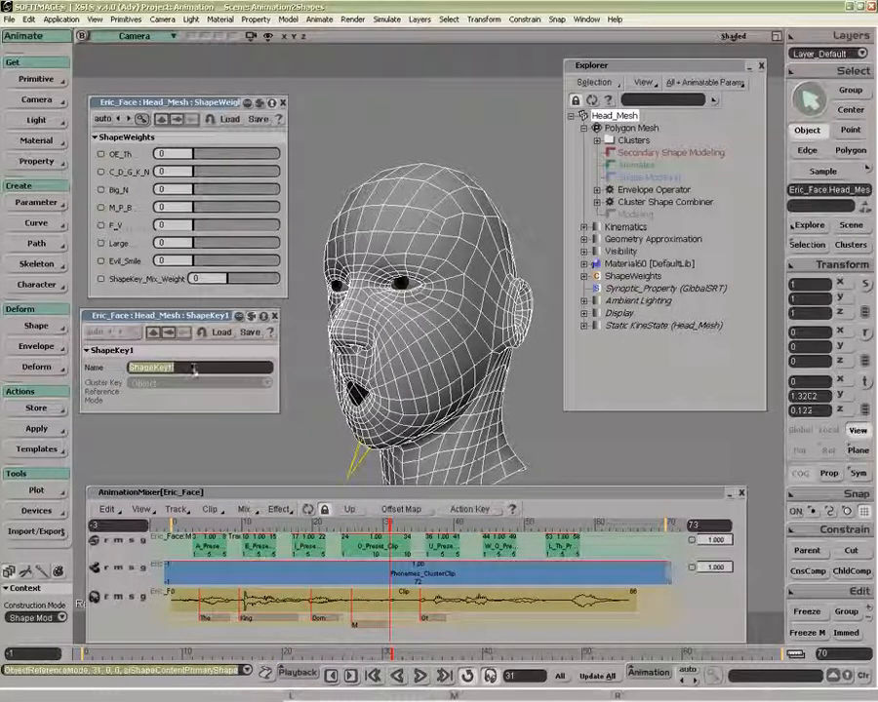
{"action": "type", "text": "O"}
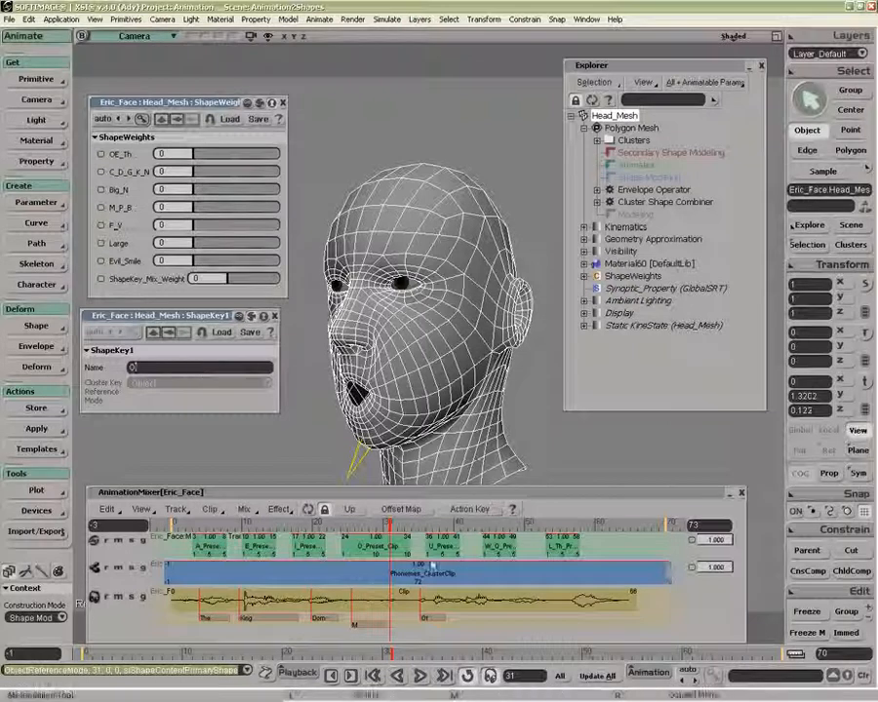
- Go to frame 38 and store the head mesh's pose as a shape key named U
{"action": "left_click", "coordinate": [439, 525]}
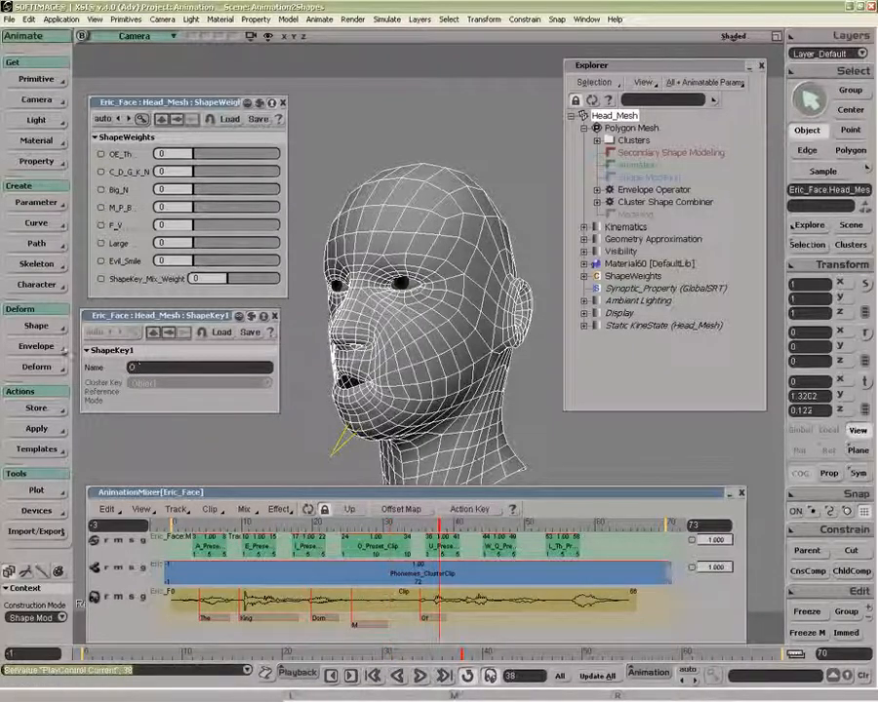
{"action": "double_click", "coordinate": [201, 368]}
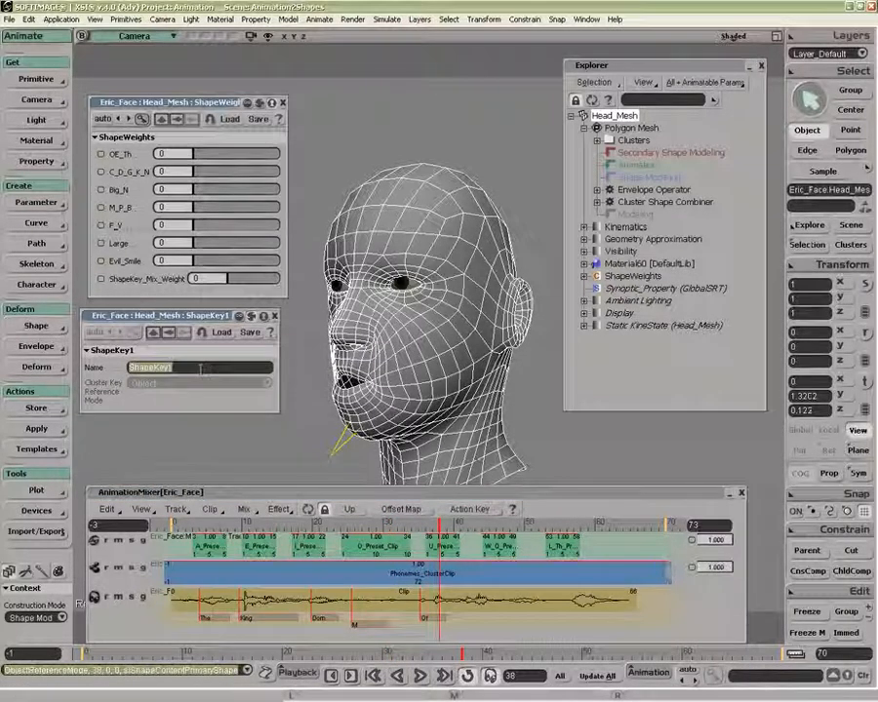
{"action": "type", "text": "U"}
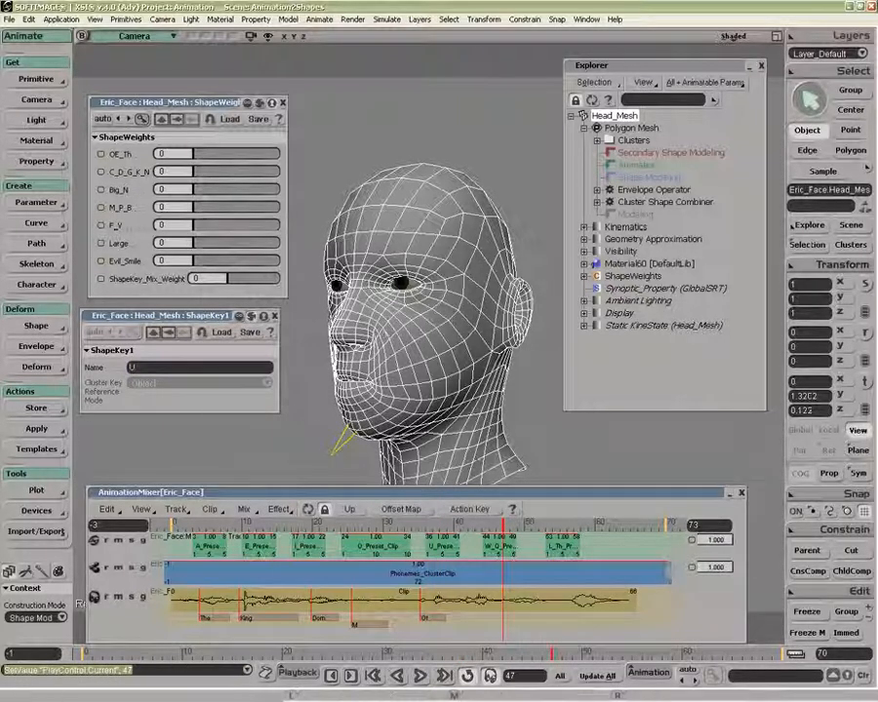
- Go to frame 47 and store the head mesh's pose as a shape key named W_Q
{"action": "double_click", "coordinate": [175, 367]}
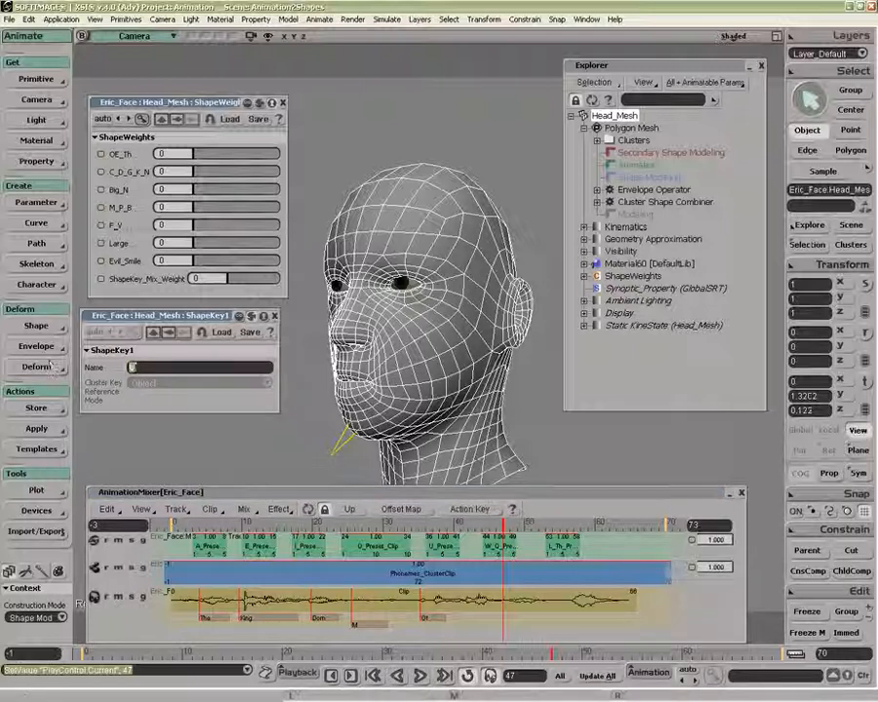
{"action": "middle_click", "coordinate": [33, 329]}
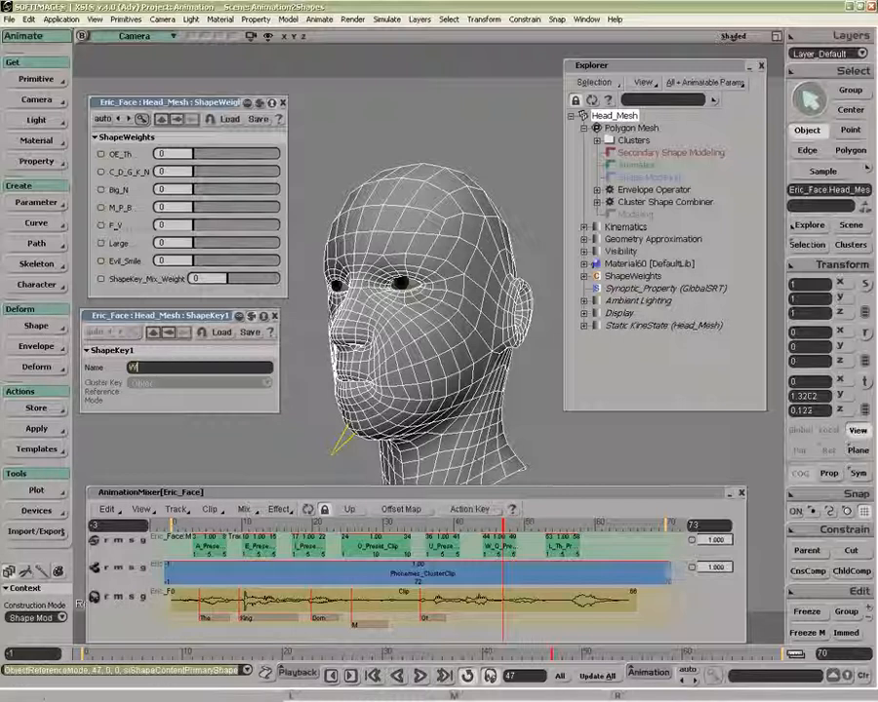
{"action": "double_click", "coordinate": [172, 367]}
{"action": "type", "text": "W_O"}
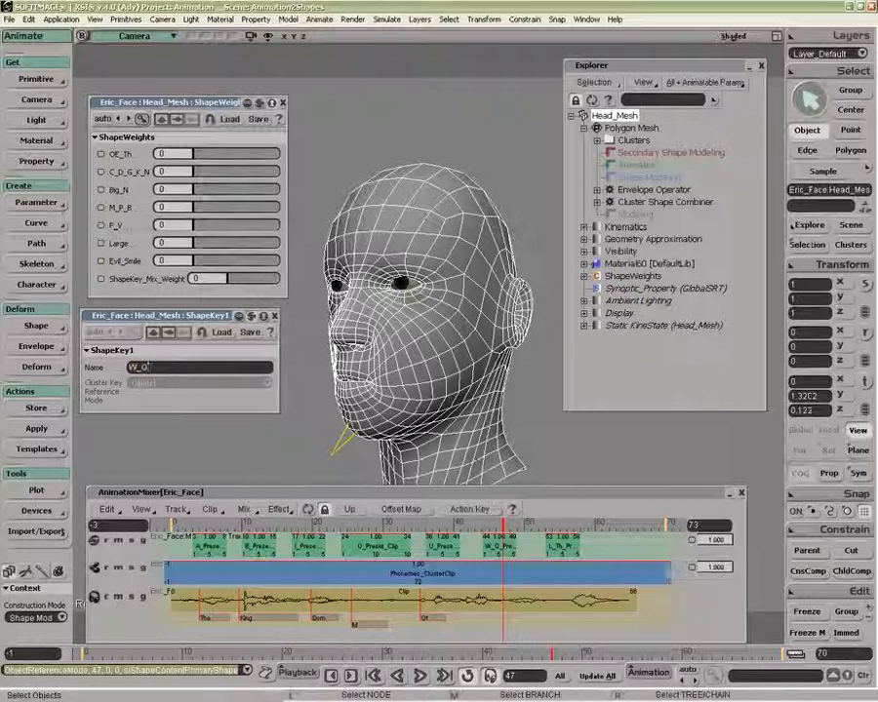
- Go to frame 55, store the head mesh's pose as a shape key named L_th, and close its property page
{"action": "left_click", "coordinate": [560, 525]}
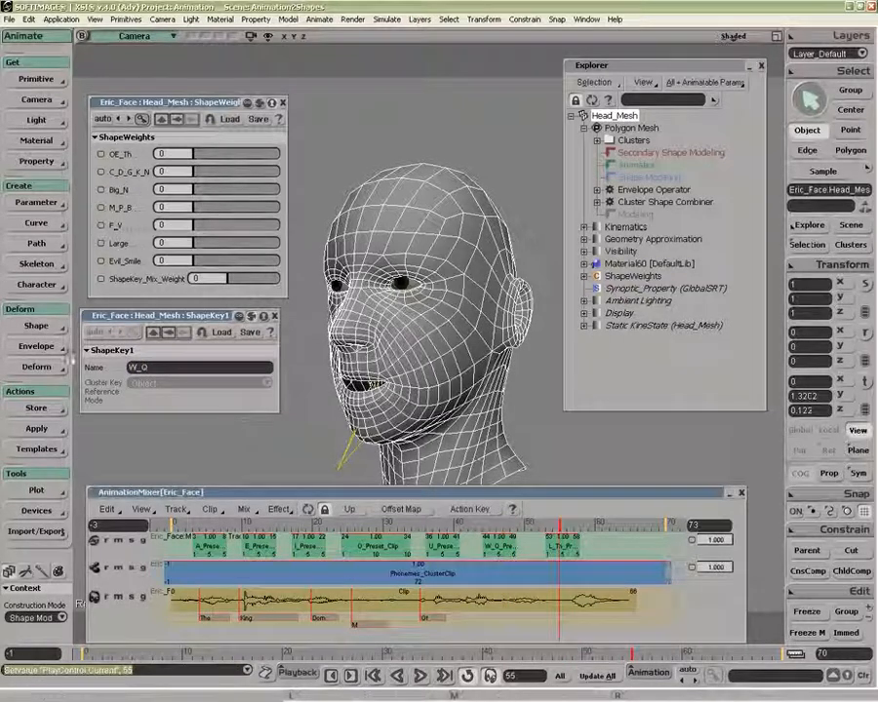
{"action": "middle_click", "coordinate": [48, 333]}
{"action": "double_click", "coordinate": [185, 369]}
{"action": "type", "text": "L_Th"}
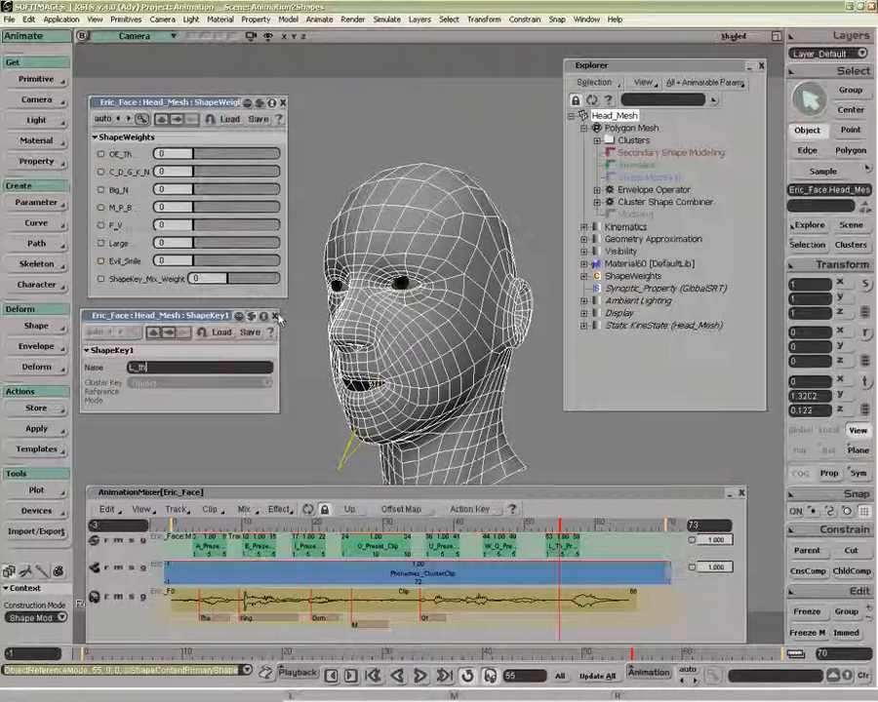
{"action": "key", "text": "Return"}
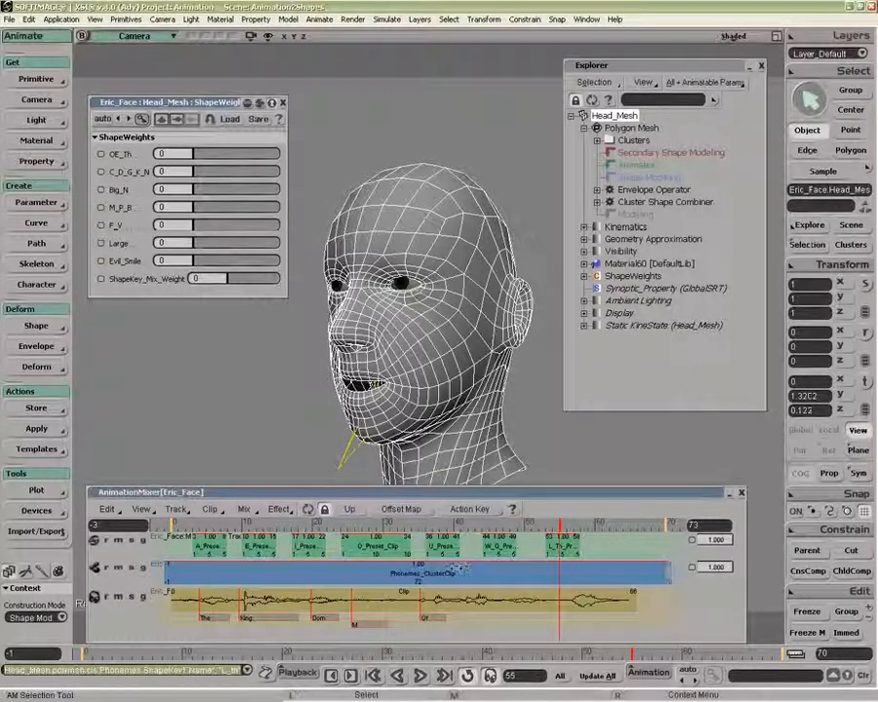
- Examine the clips inside Phonemes_ClusterClip in an enlarged animation mixer and try out ShapeKey_Mix_Weight, leaving it at 0
{"action": "left_click", "coordinate": [119, 543]}
{"action": "double_click", "coordinate": [424, 574]}
{"action": "left_click_drag", "start_coordinate": [738, 544], "coordinate": [738, 613]}
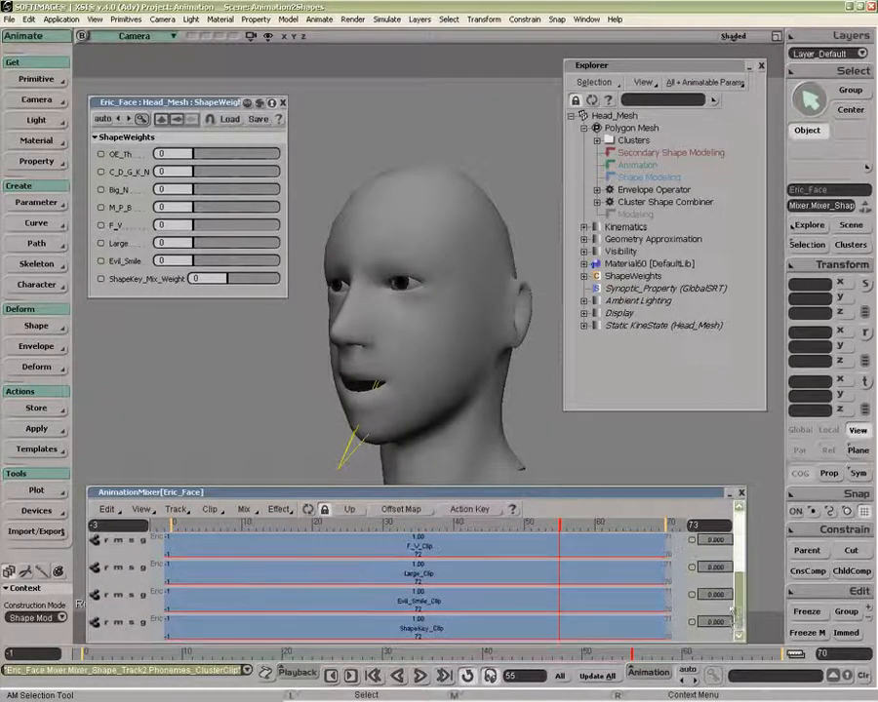
{"action": "left_click_drag", "start_coordinate": [497, 485], "coordinate": [497, 409]}
{"action": "left_click_drag", "start_coordinate": [228, 279], "coordinate": [210, 279]}
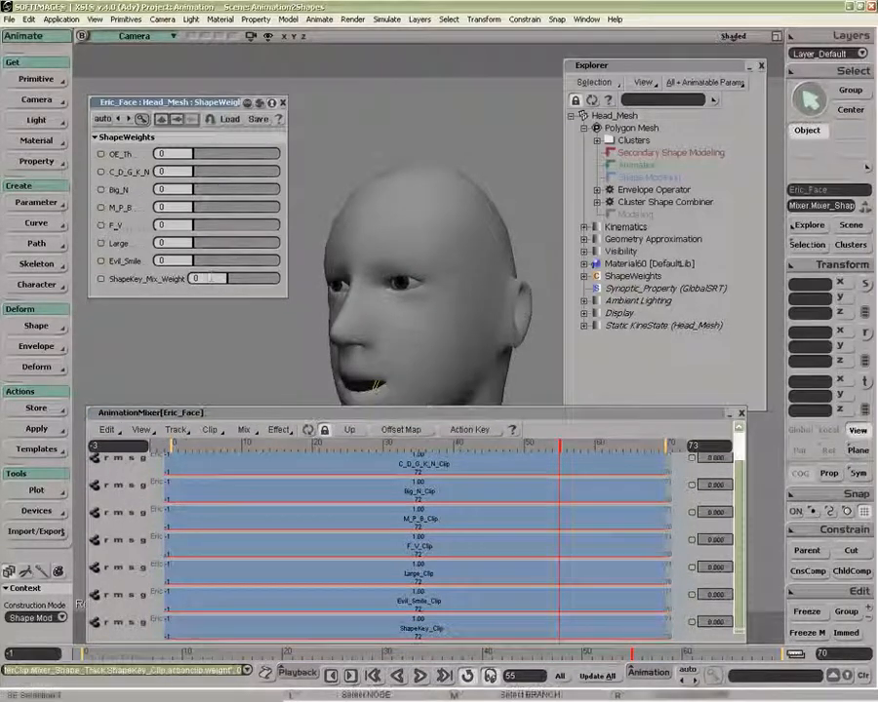
- Expand the head mesh's Phonemes cluster in the explorer and apply its stored shape key E at frame 55
{"action": "left_click", "coordinate": [39, 327]}
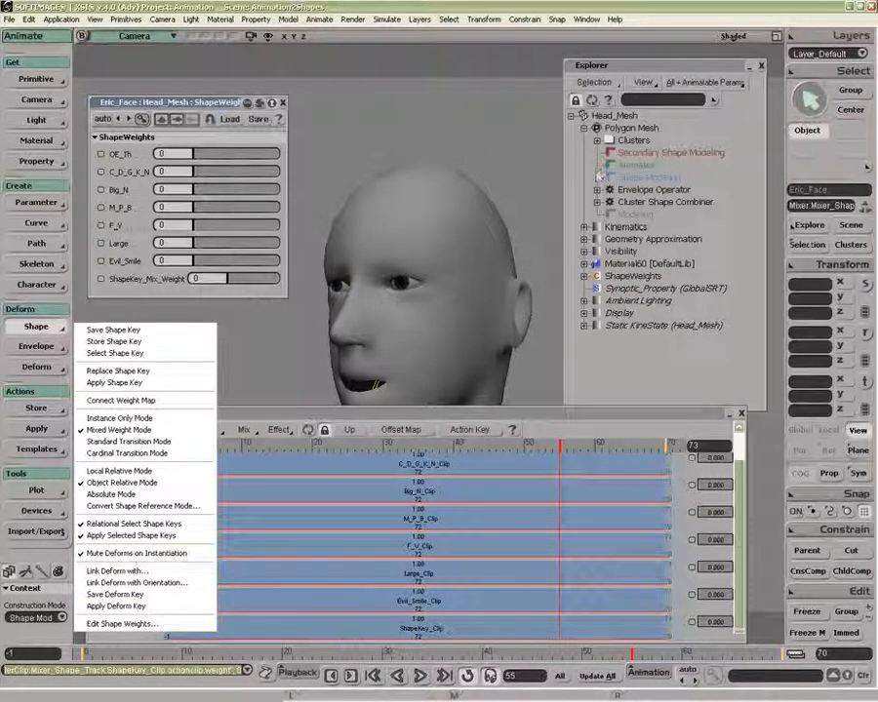
{"action": "left_click", "coordinate": [596, 139]}
{"action": "left_click", "coordinate": [609, 165]}
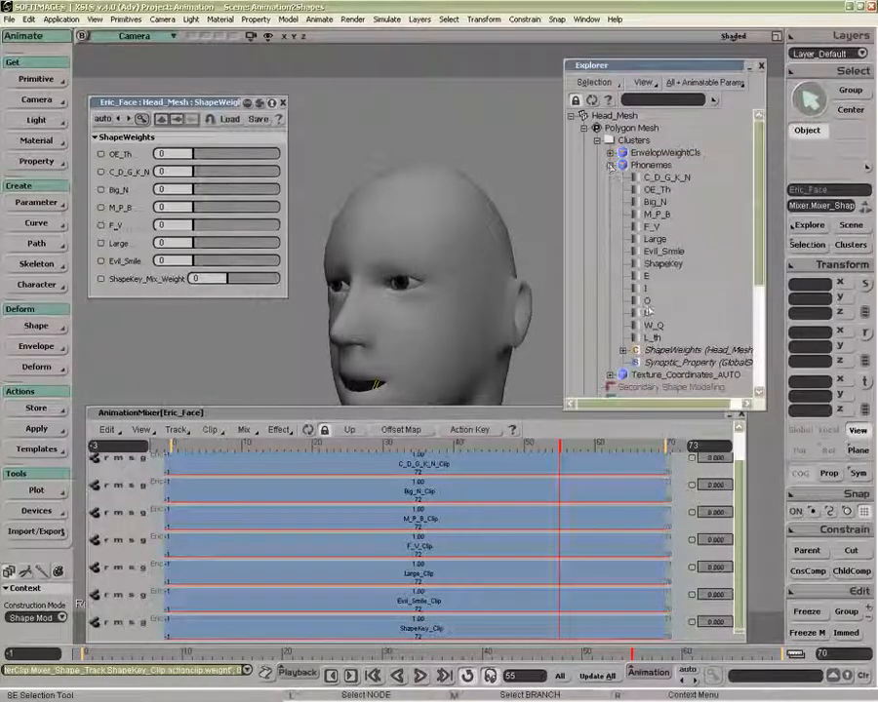
{"action": "left_click", "coordinate": [644, 278]}
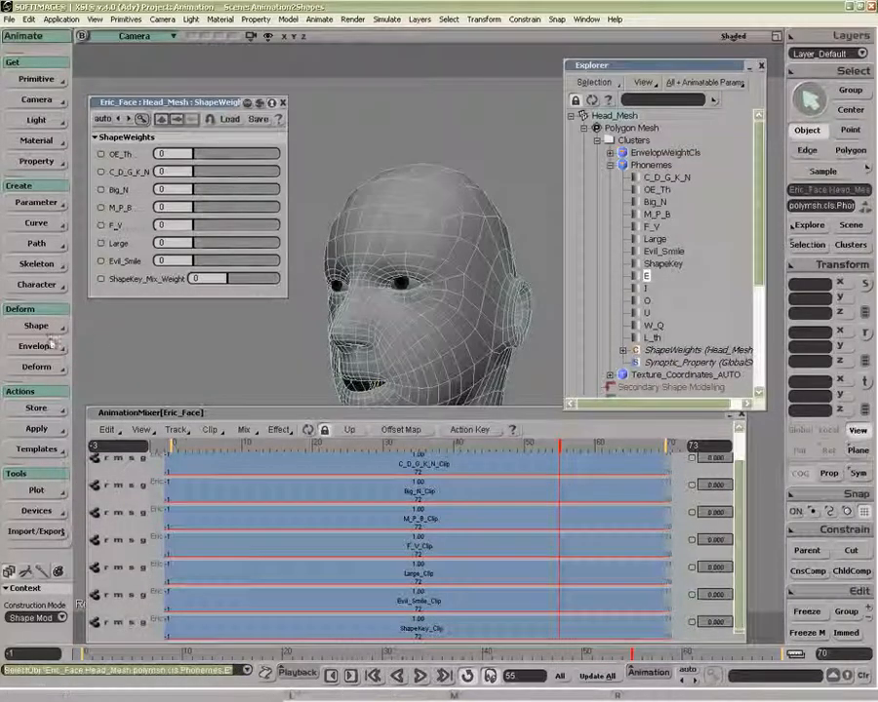
{"action": "left_click", "coordinate": [37, 326]}
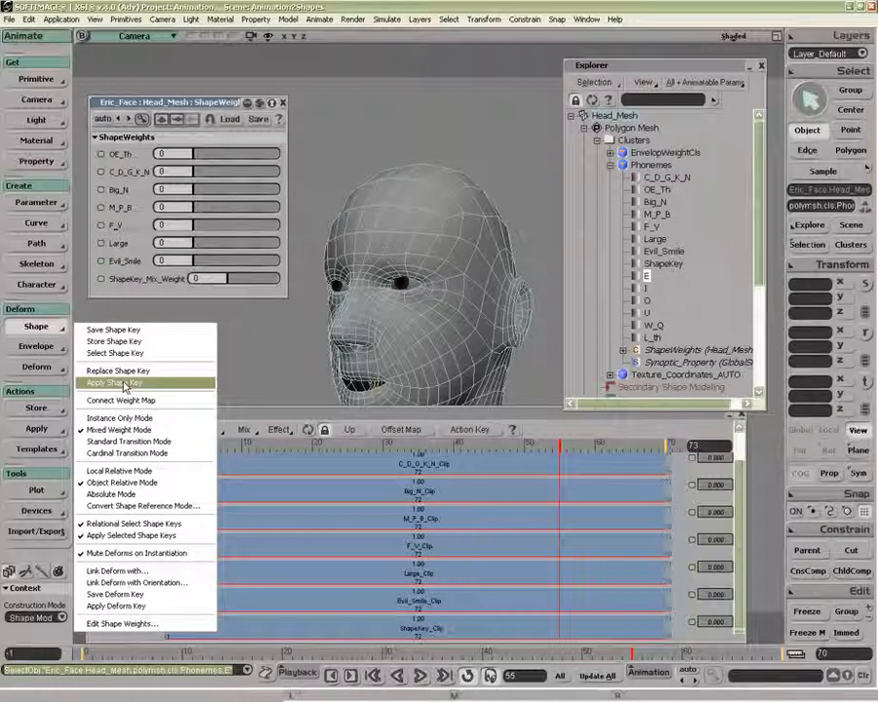
{"action": "left_click", "coordinate": [124, 384]}
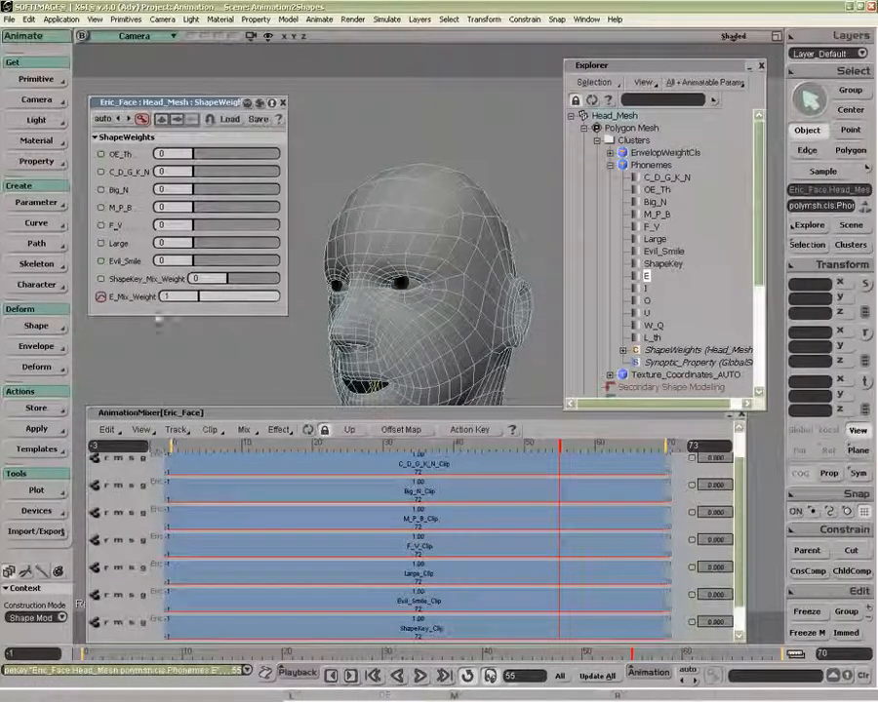
- Apply the stored shape keys I and O at frame 55 without replacing the shape clips already there
{"action": "left_click", "coordinate": [645, 290]}
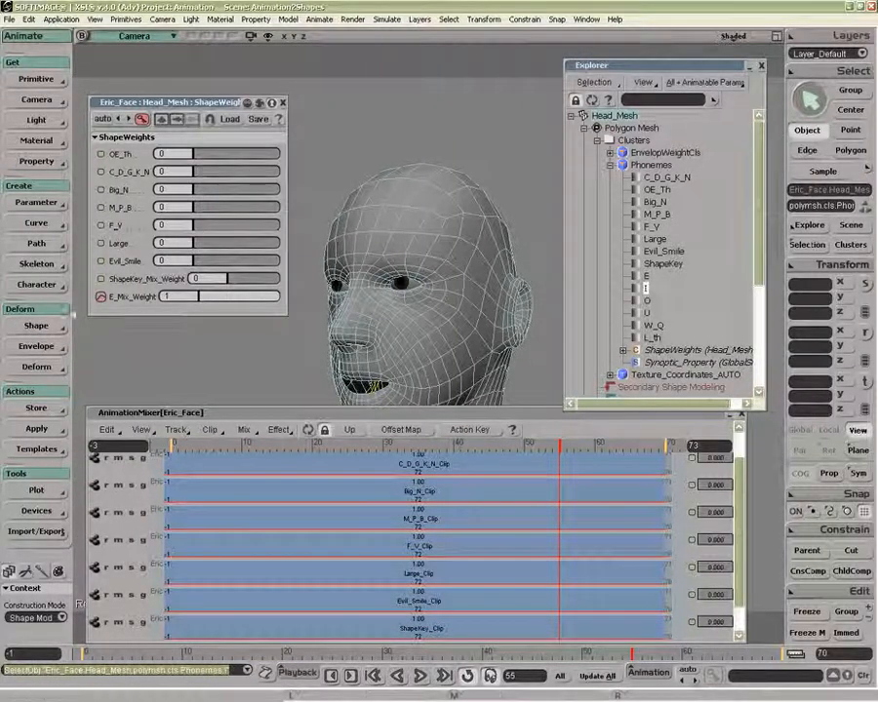
{"action": "middle_click", "coordinate": [39, 326]}
{"action": "left_click", "coordinate": [438, 369]}
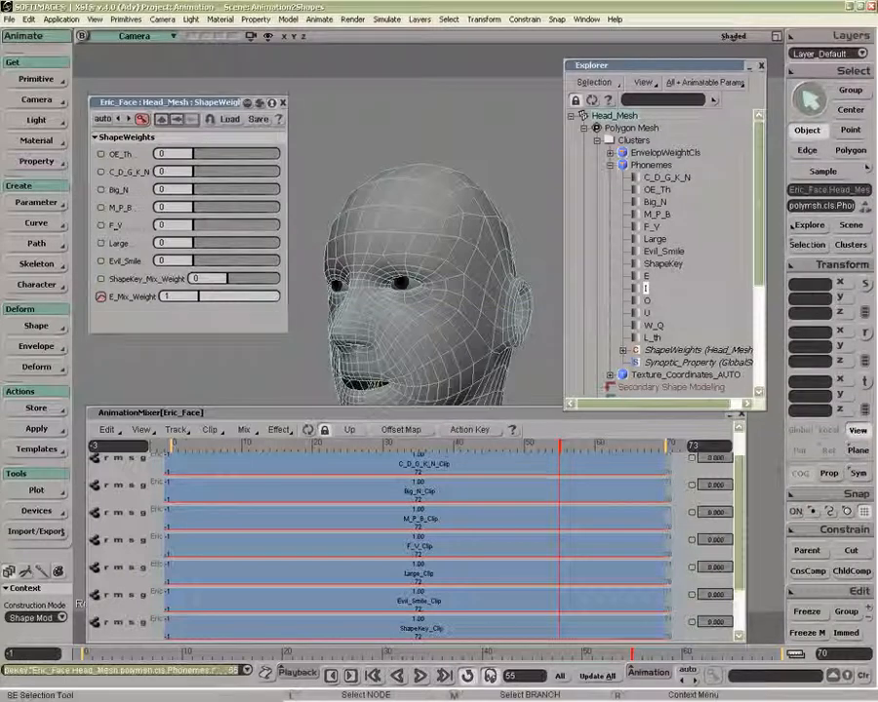
{"action": "left_click", "coordinate": [647, 301]}
{"action": "middle_click", "coordinate": [39, 325]}
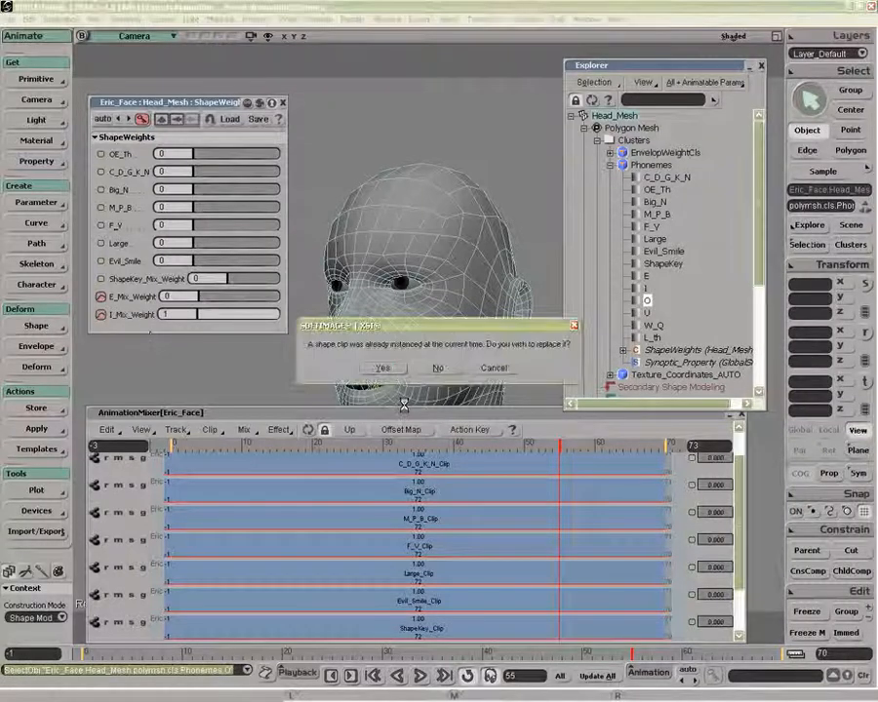
{"action": "left_click", "coordinate": [438, 368]}
- Apply the stored shape keys U and W_Q at frame 55, keeping the existing shape clips
{"action": "left_click", "coordinate": [647, 313]}
{"action": "middle_click", "coordinate": [35, 325]}
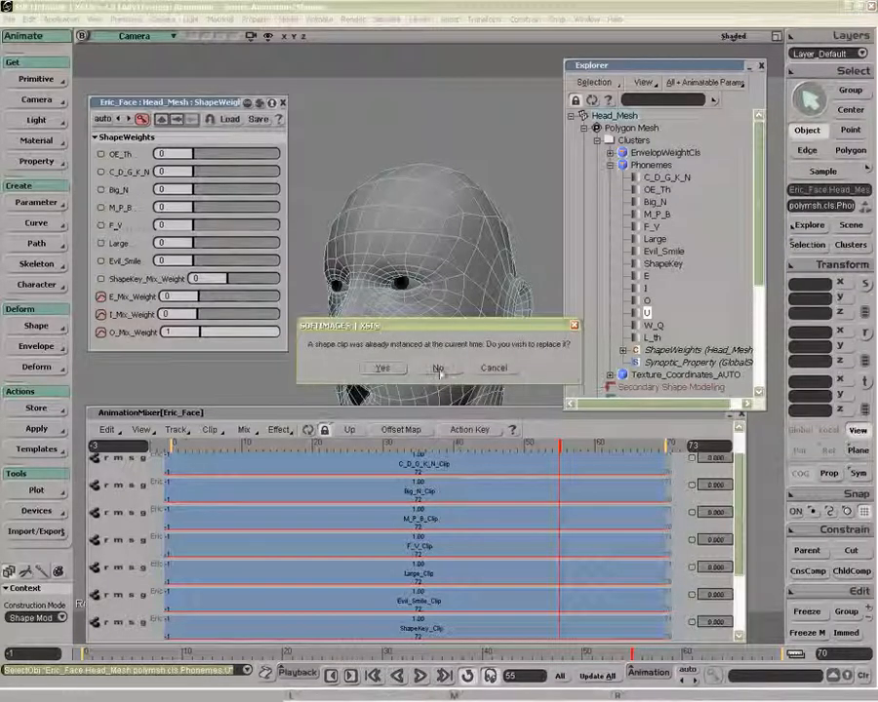
{"action": "left_click", "coordinate": [437, 369]}
{"action": "left_click", "coordinate": [653, 325]}
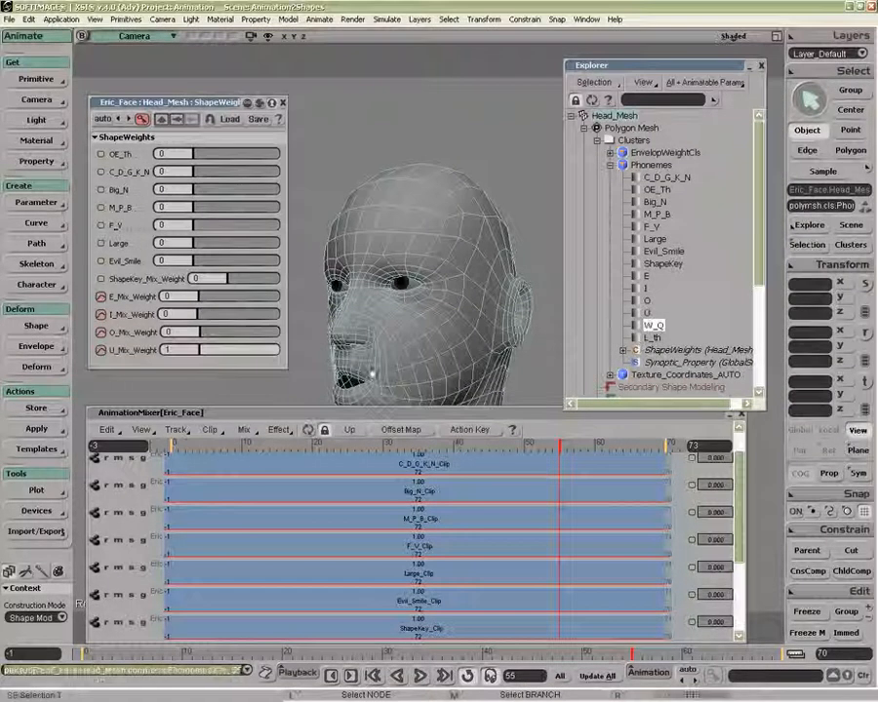
{"action": "middle_click", "coordinate": [36, 325]}
{"action": "left_click", "coordinate": [455, 370]}
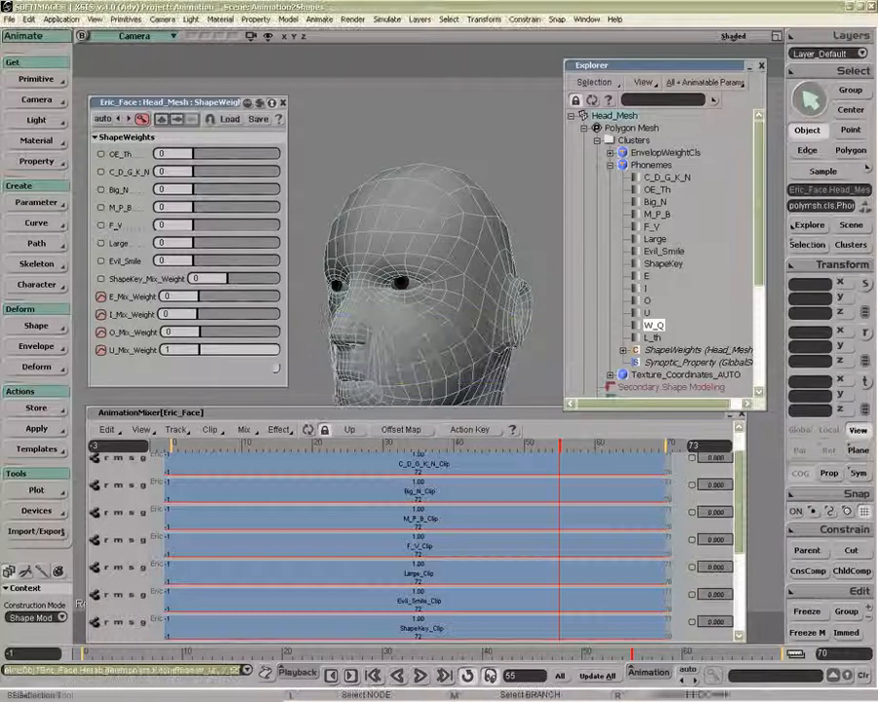
- Apply the stored shape key L_th at frame 55 without replacing the existing shape clips
{"action": "left_click", "coordinate": [652, 338]}
{"action": "middle_click", "coordinate": [36, 326]}
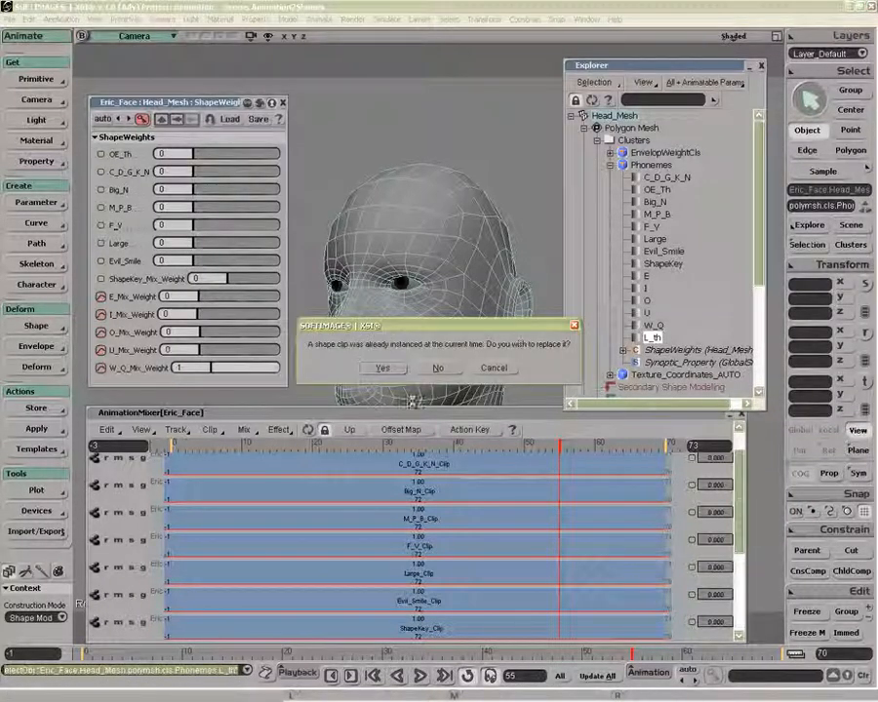
{"action": "left_click", "coordinate": [438, 369]}
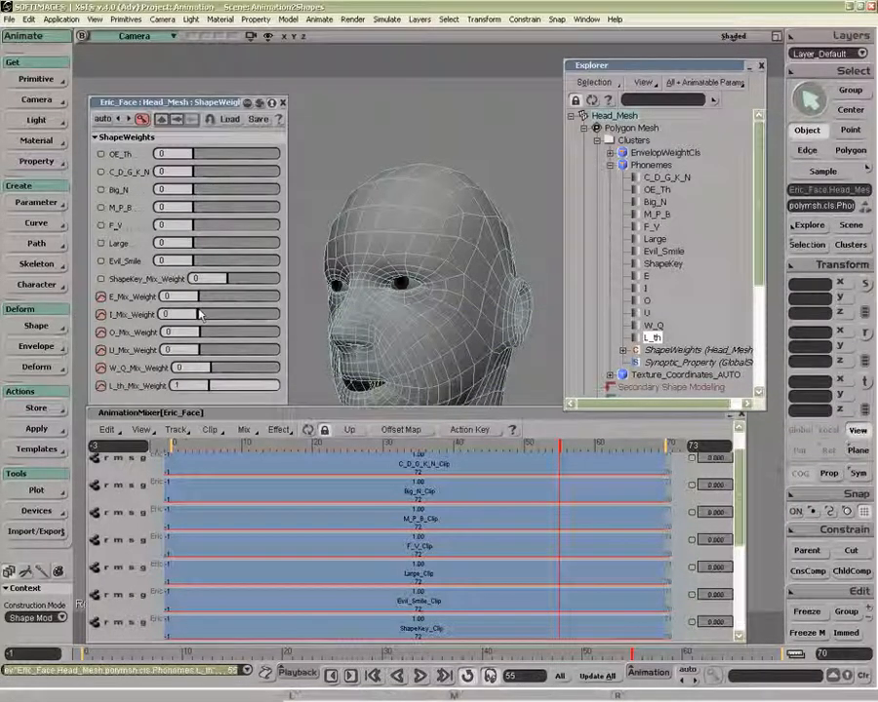
- Remove the animation from the shape mix weights on the ShapeWeights page and set L_th_Mix_Weight to 0
{"action": "left_click_drag", "start_coordinate": [738, 494], "coordinate": [737, 537]}
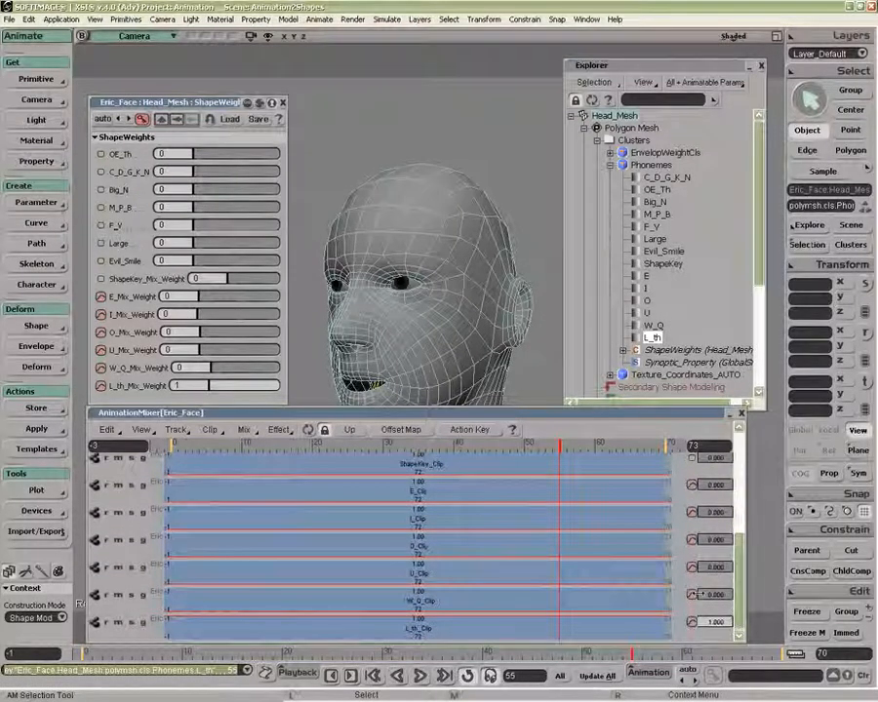
{"action": "left_click", "coordinate": [460, 463]}
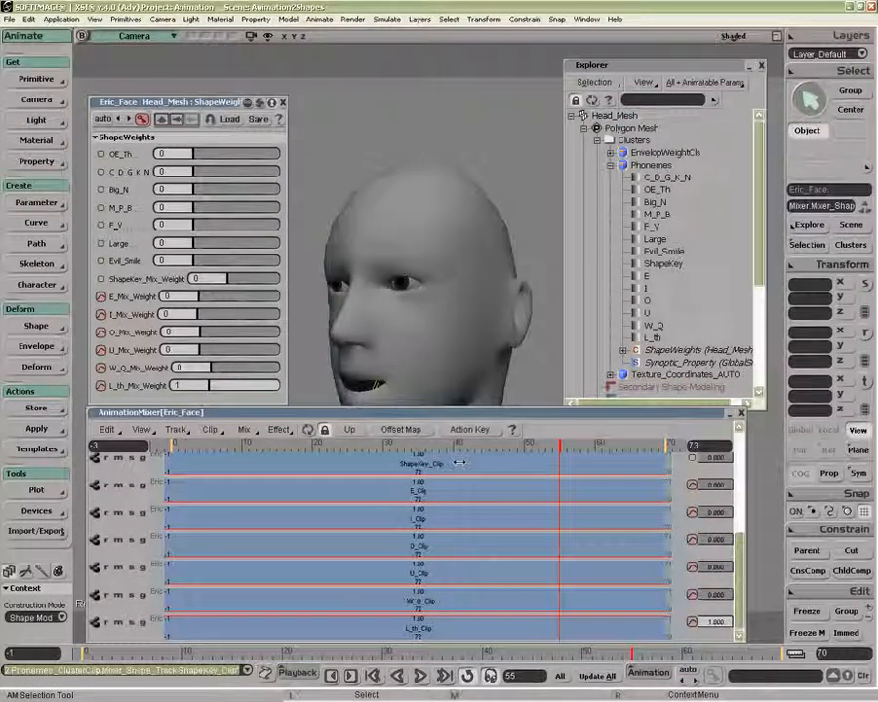
{"action": "right_click", "coordinate": [143, 119]}
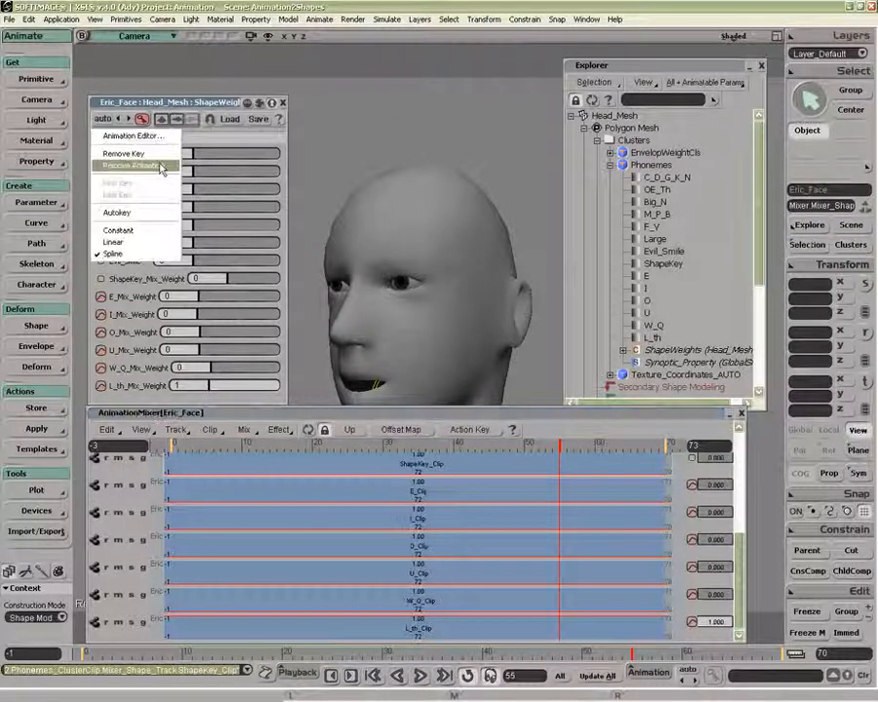
{"action": "left_click", "coordinate": [164, 166]}
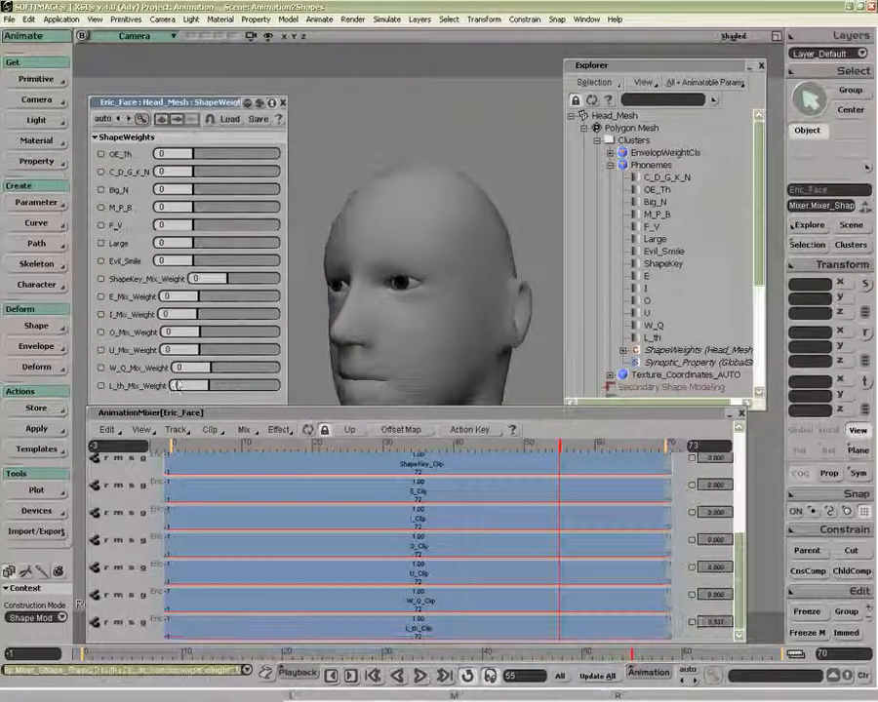
- Collapse the head mesh's Clusters, move its Envelope Operator from the Shape Modeling region into the Animation region, and unmute the operator
{"action": "left_click", "coordinate": [597, 141]}
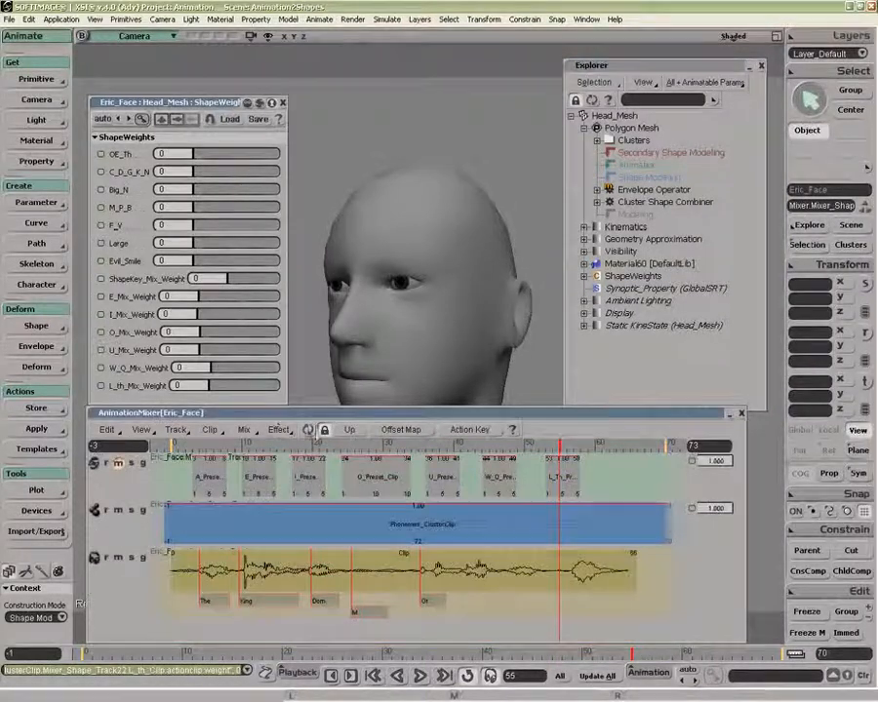
{"action": "left_click_drag", "start_coordinate": [325, 417], "coordinate": [324, 452]}
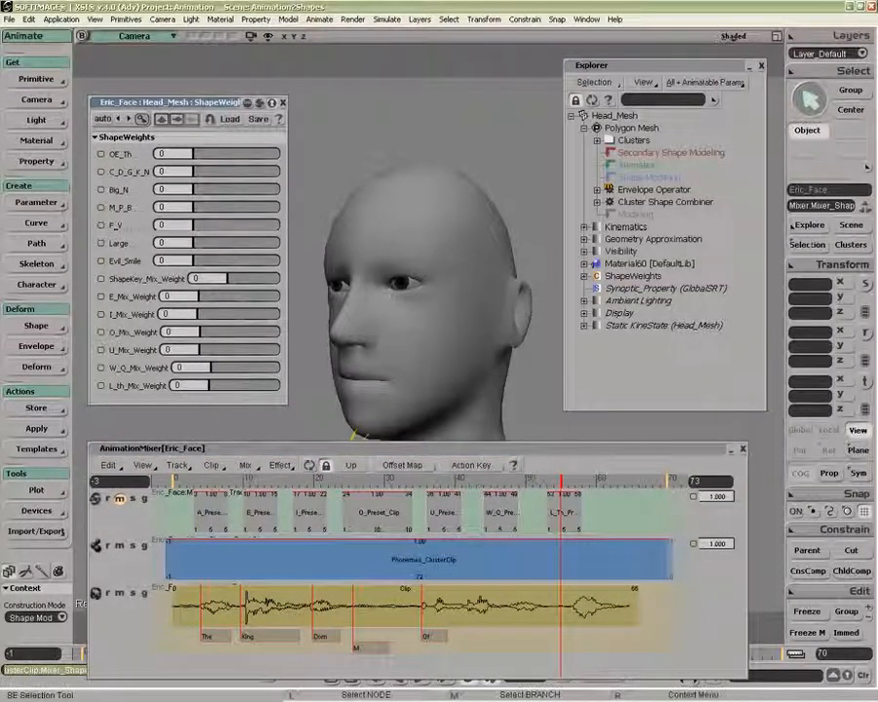
{"action": "left_click", "coordinate": [640, 177]}
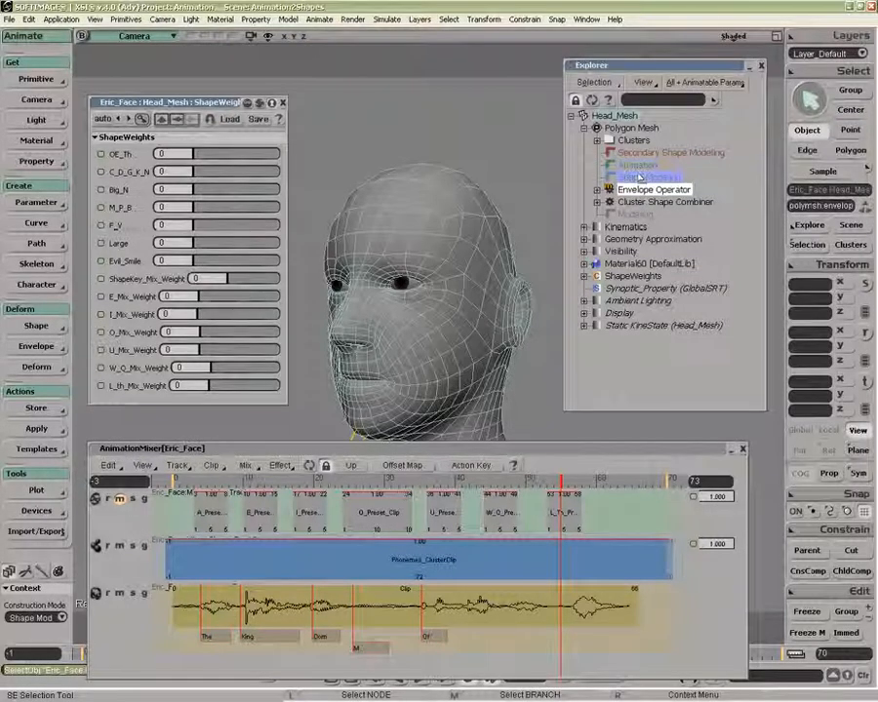
{"action": "left_click_drag", "start_coordinate": [640, 177], "coordinate": [650, 179]}
{"action": "right_click", "coordinate": [639, 178]}
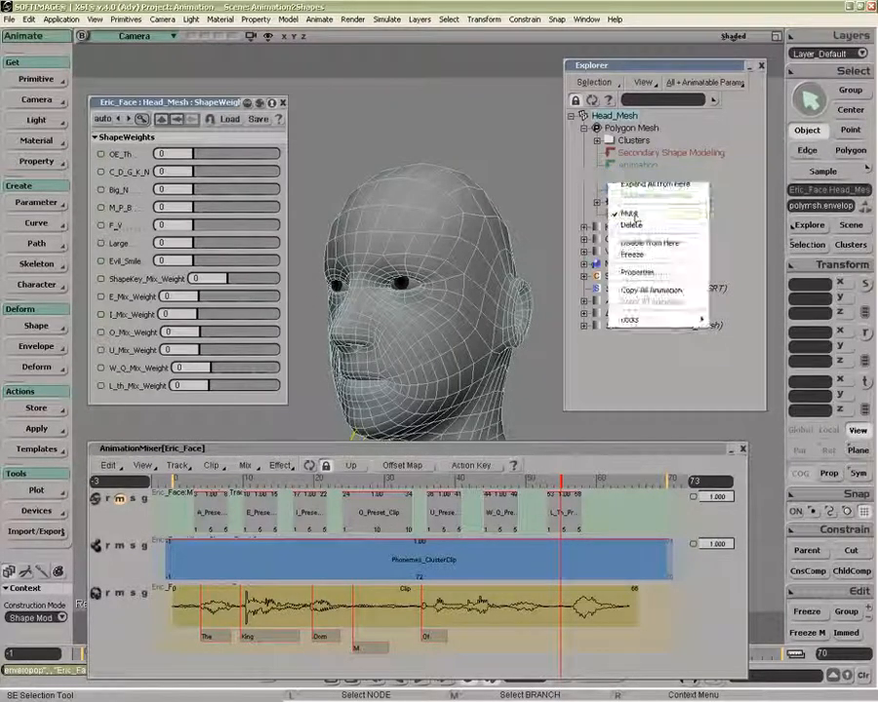
{"action": "left_click", "coordinate": [630, 213]}
- Unmute the animation track, go to frame 29, and try O_Mix_Weight at 1 over O_Preset_Clip before returning it to 0
{"action": "left_click_drag", "start_coordinate": [207, 368], "coordinate": [201, 329]}
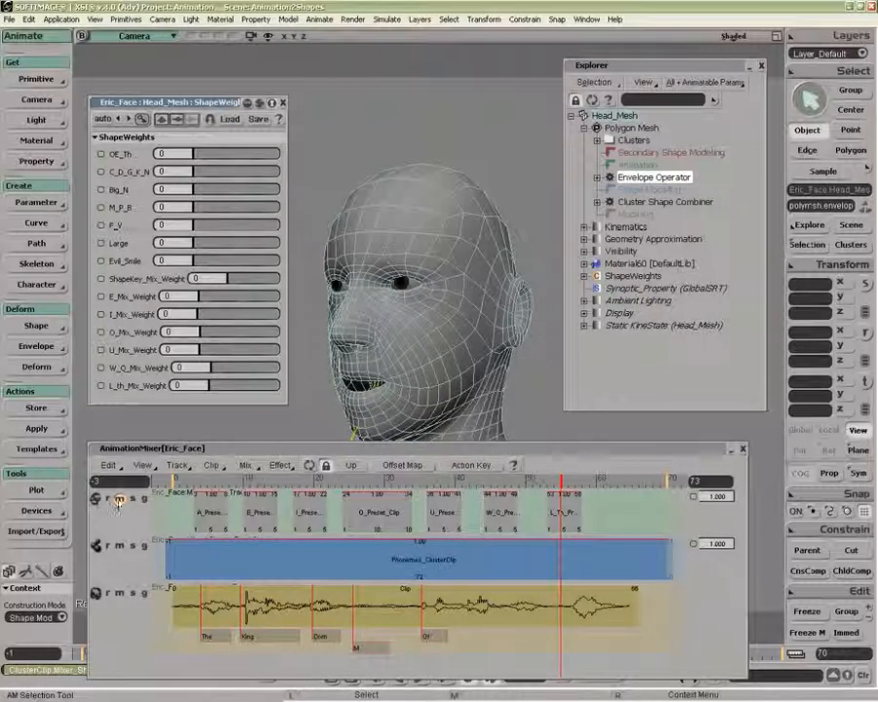
{"action": "left_click", "coordinate": [377, 479]}
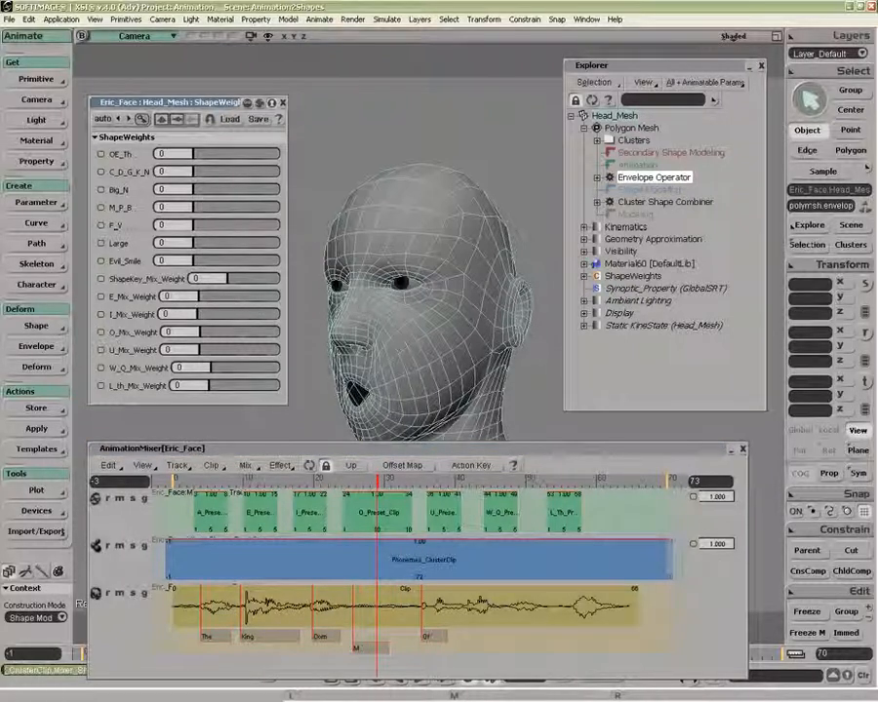
{"action": "left_click_drag", "start_coordinate": [210, 341], "coordinate": [302, 336]}
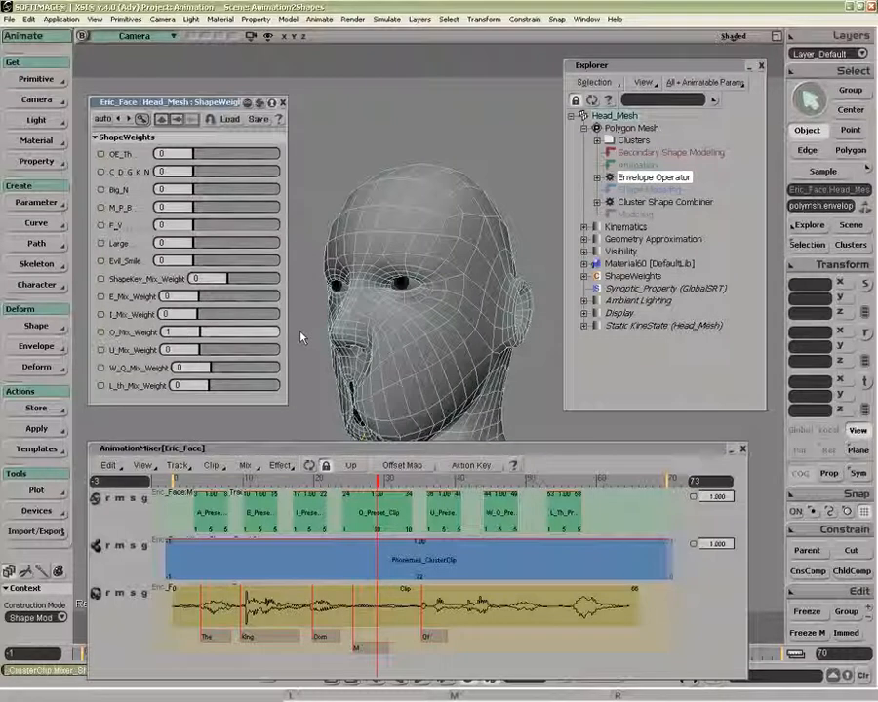
{"action": "left_click", "coordinate": [385, 516]}
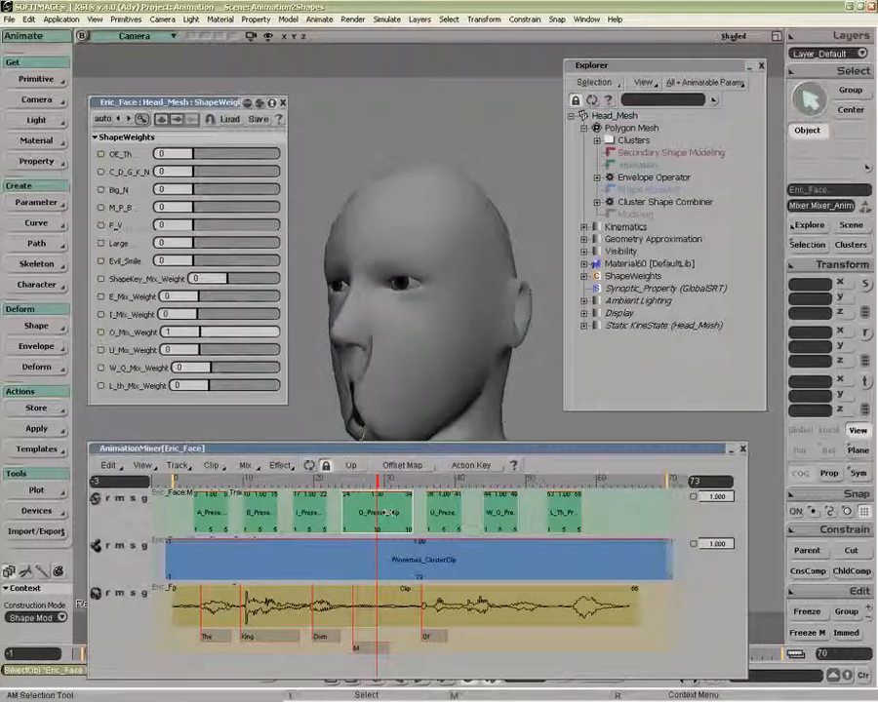
{"action": "left_click_drag", "start_coordinate": [265, 336], "coordinate": [178, 335]}
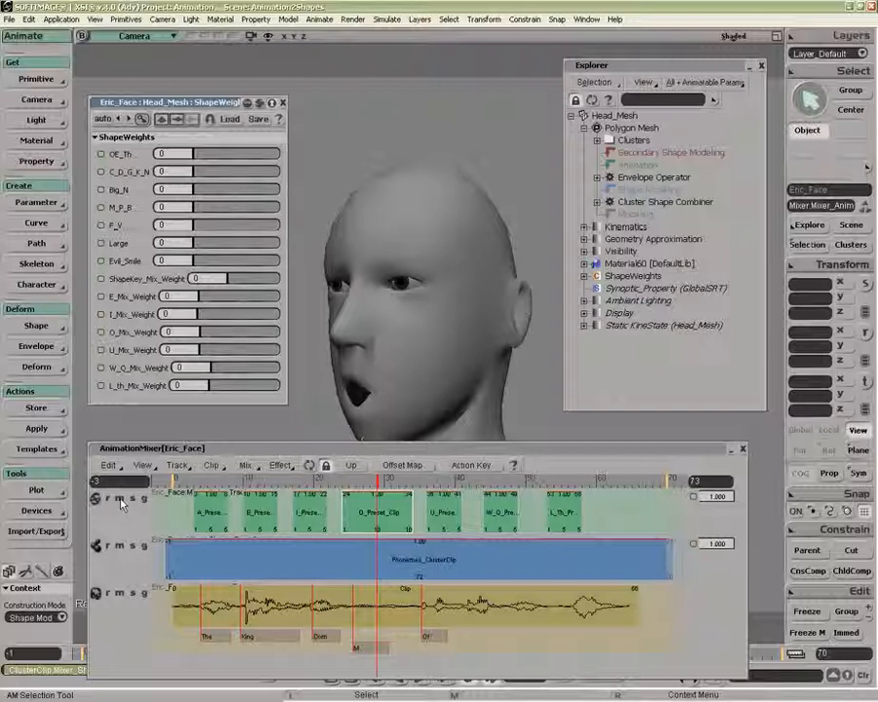
- Mute the animation track holding the phoneme preset clips and close the animation mixer
{"action": "left_click", "coordinate": [118, 499]}
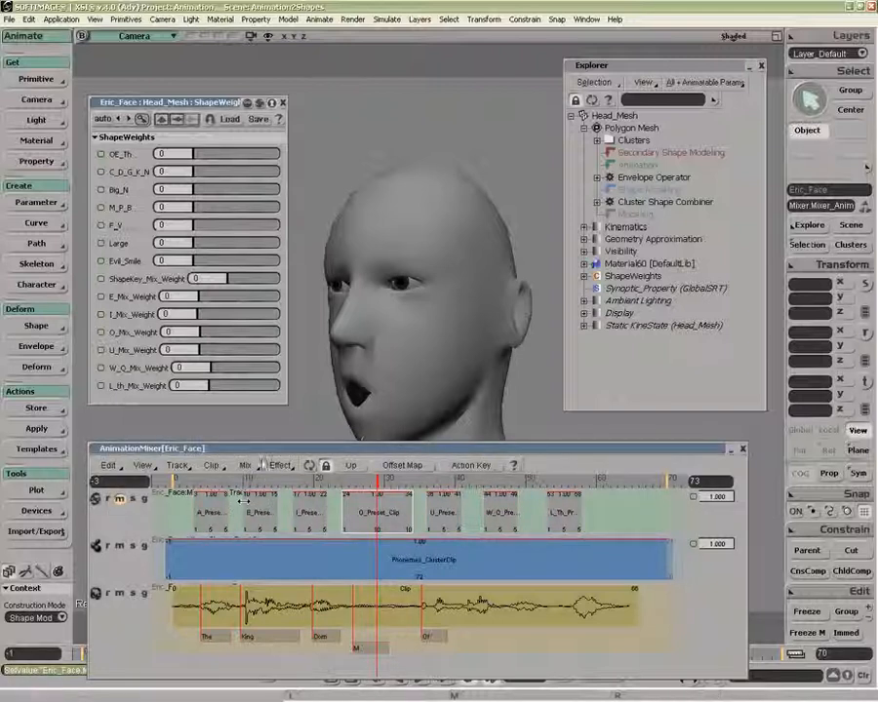
{"action": "left_click", "coordinate": [742, 449]}
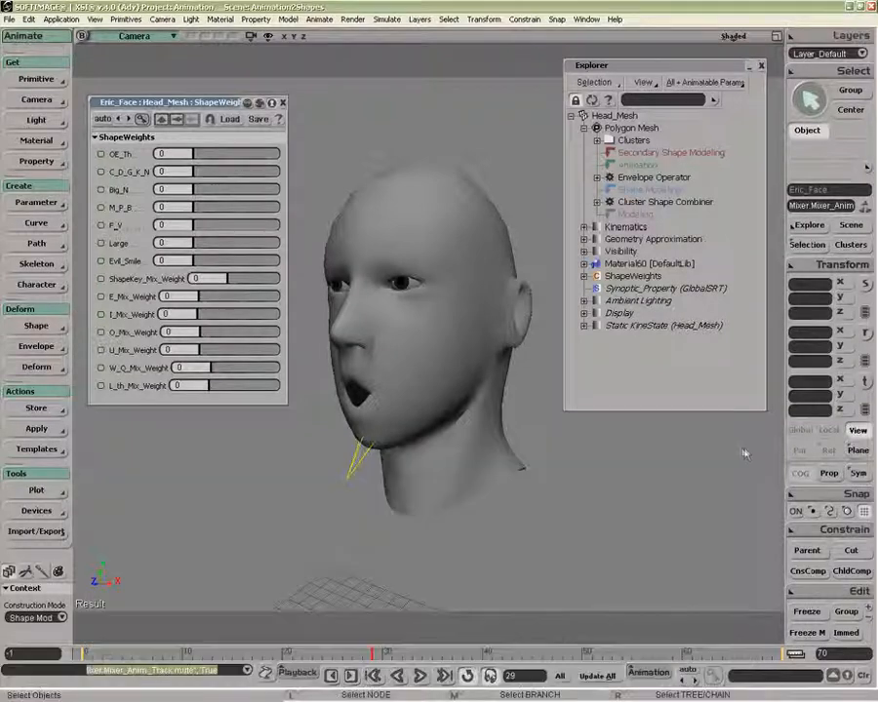